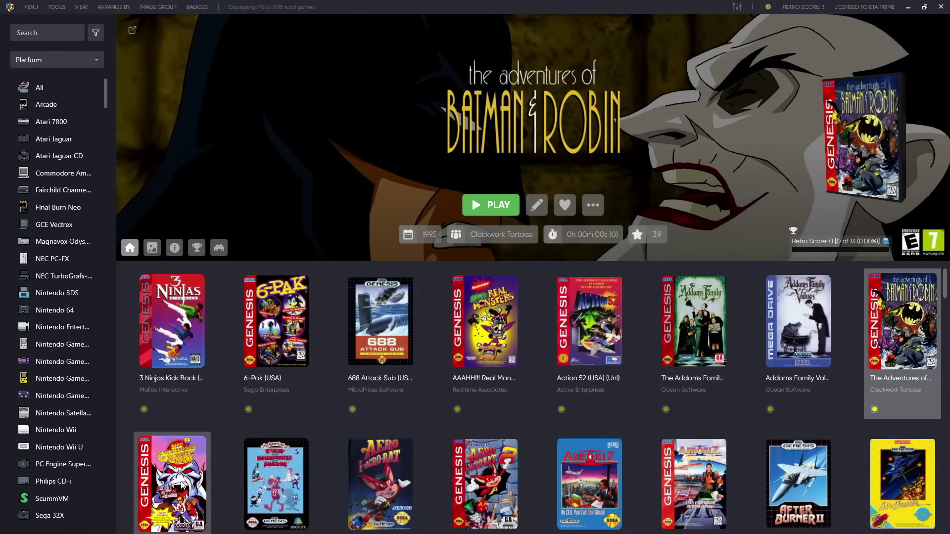
# Preview the first-row Genesis banners from 6-Pak through Addams Family Values
pyautogui.press('Left')
pyautogui.press('Left')
pyautogui.press('Left')
pyautogui.press('Left')
pyautogui.press('Left')
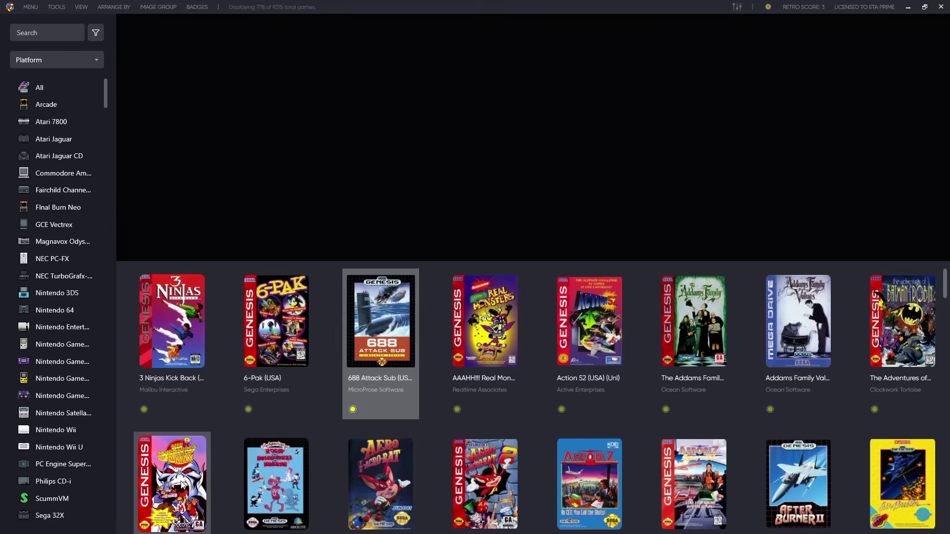
pyautogui.press('Left')
pyautogui.press('Left')
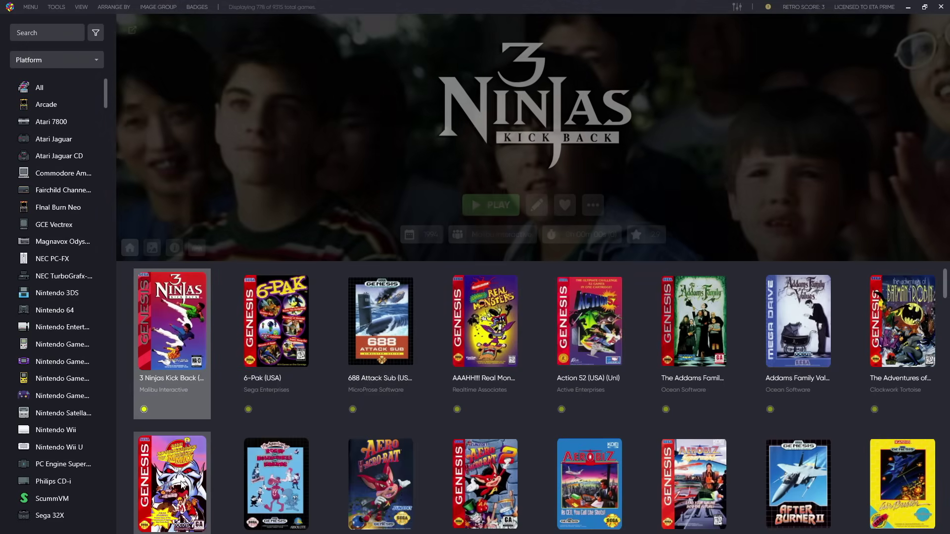
pyautogui.press('Right')
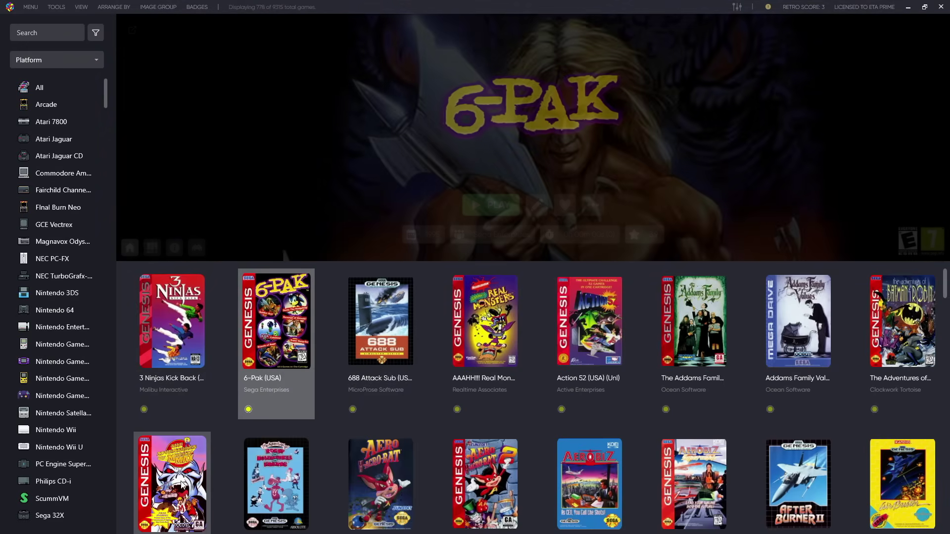
pyautogui.press('Right')
pyautogui.press('Right')
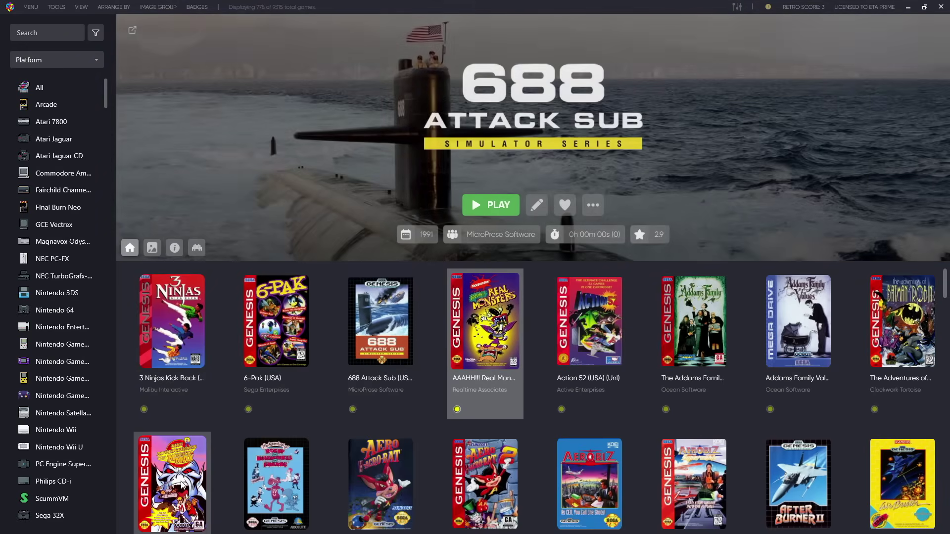
pyautogui.press('Right')
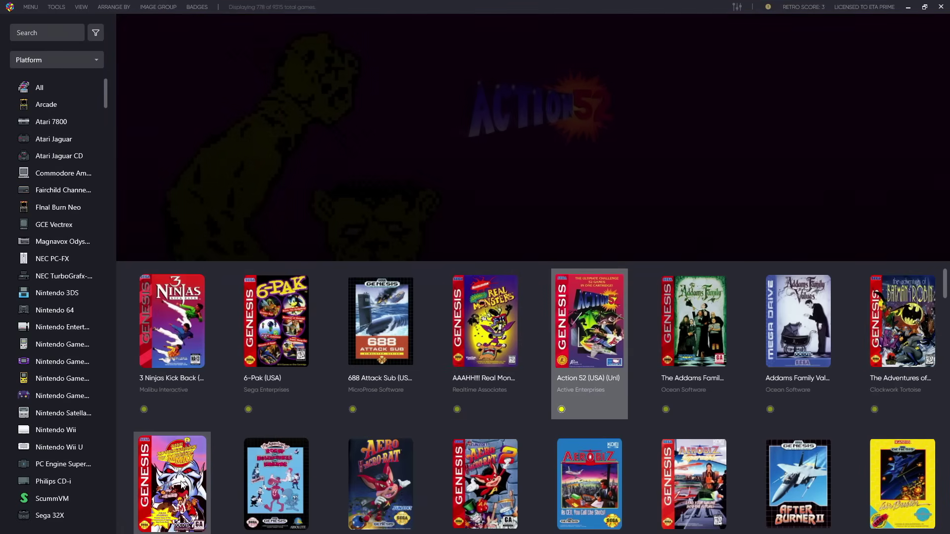
pyautogui.press('Right')
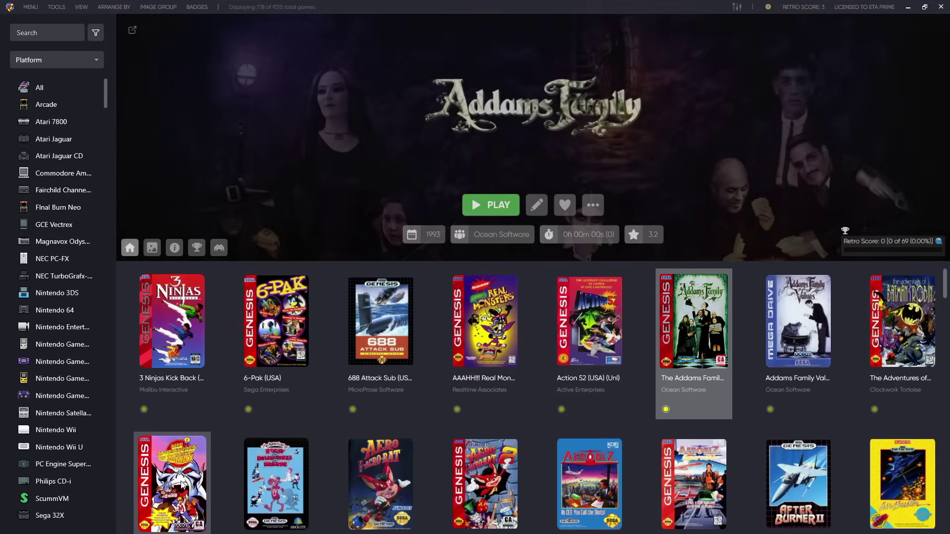
pyautogui.press('Right')
pyautogui.press('Right')
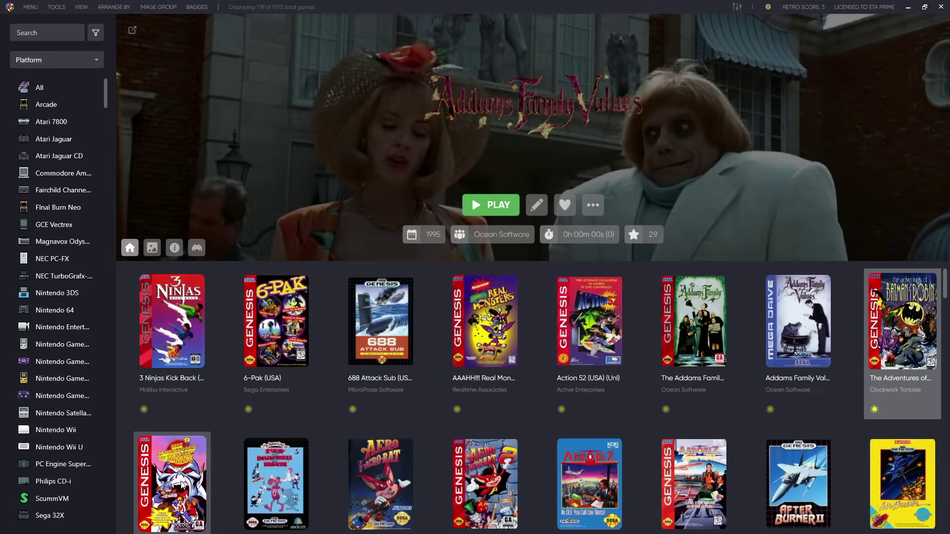
# In the second row, preview Aerobiz Supersonic, Aerobiz and Aero the Acro-Bat 2, back to the row start
pyautogui.press('Down')
pyautogui.press('Right')
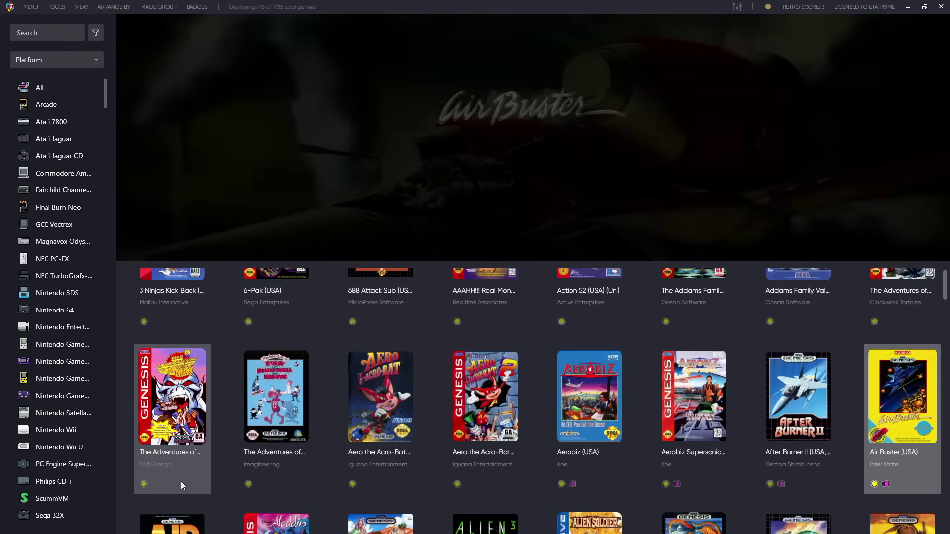
pyautogui.press('Left')
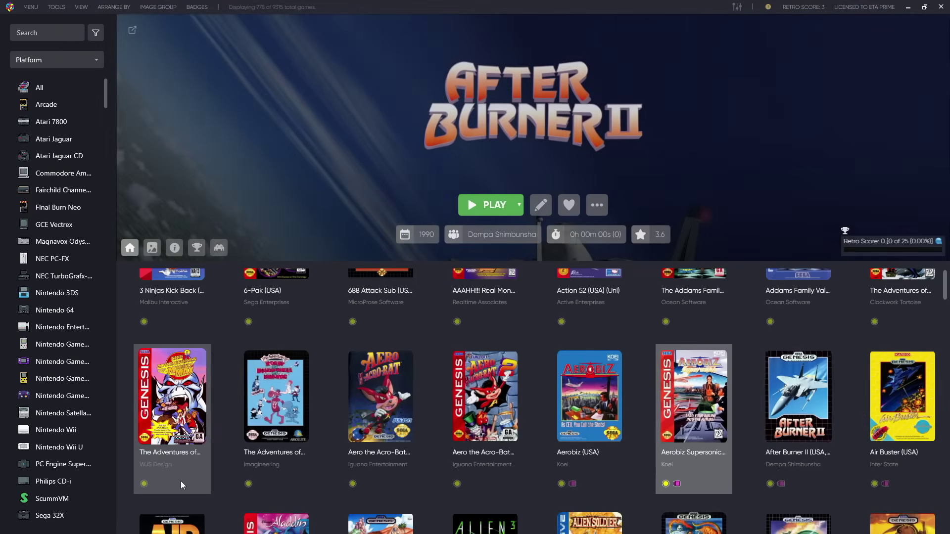
pyautogui.press('Left')
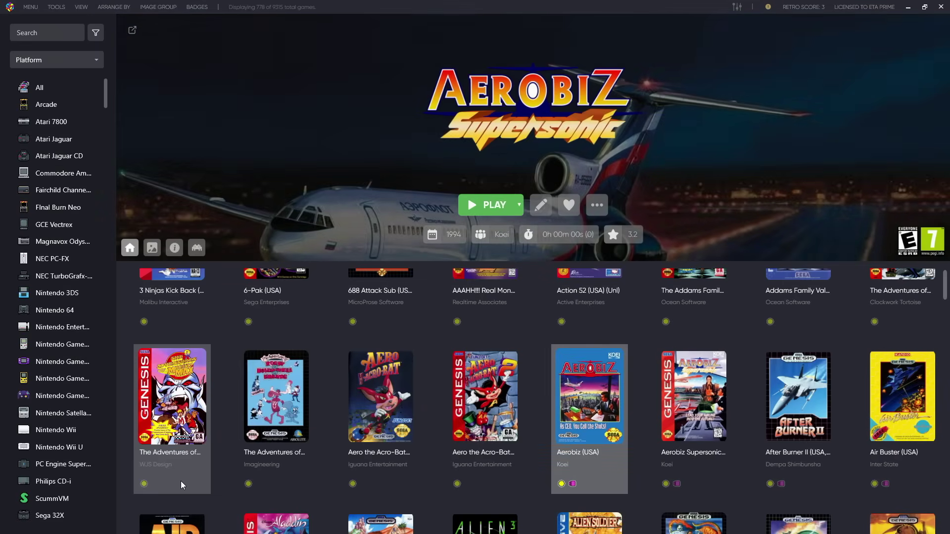
pyautogui.press('Left')
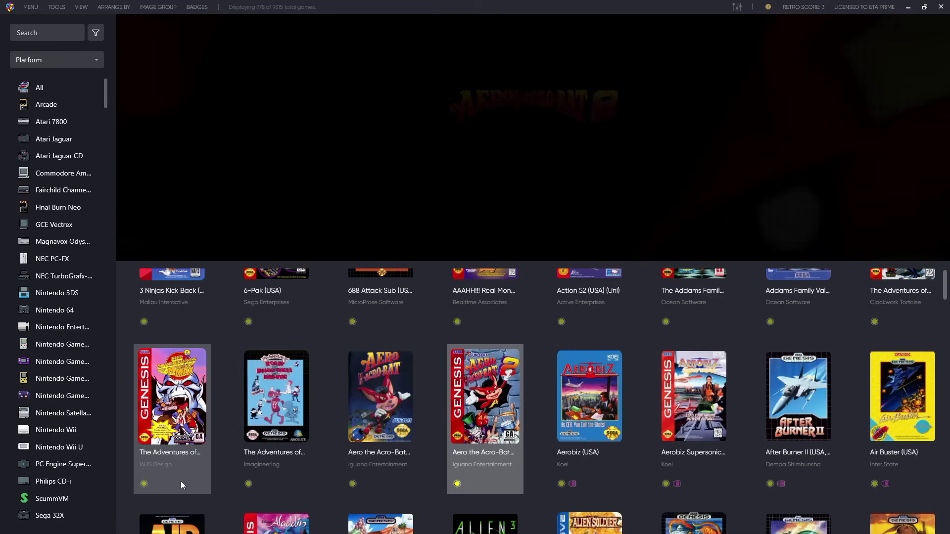
pyautogui.press('Left')
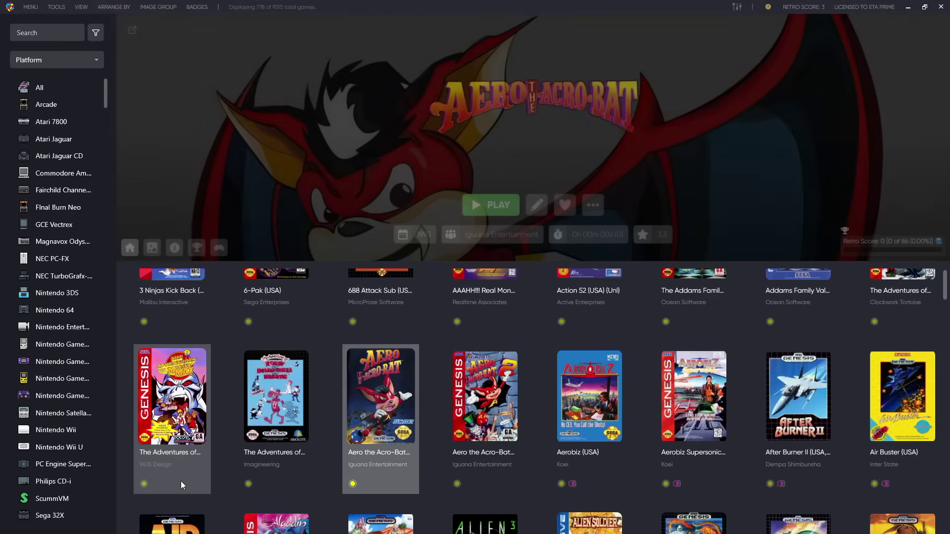
pyautogui.press('Left')
pyautogui.press('Left')
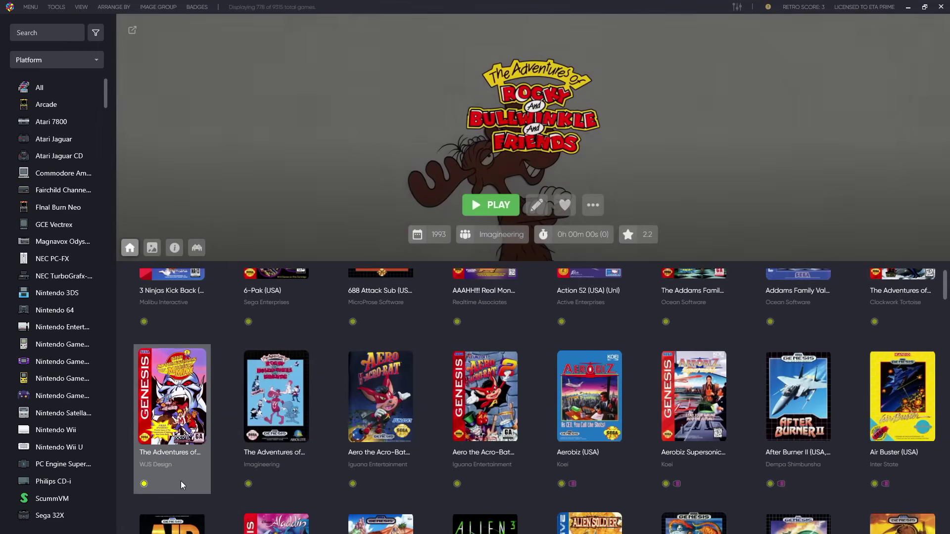
# In the Air Diver row, preview Aladdin, Alex Kidd, Alien 3, Alien Soldier, Alien Storm and Alisia Dragoon
pyautogui.press('Down')
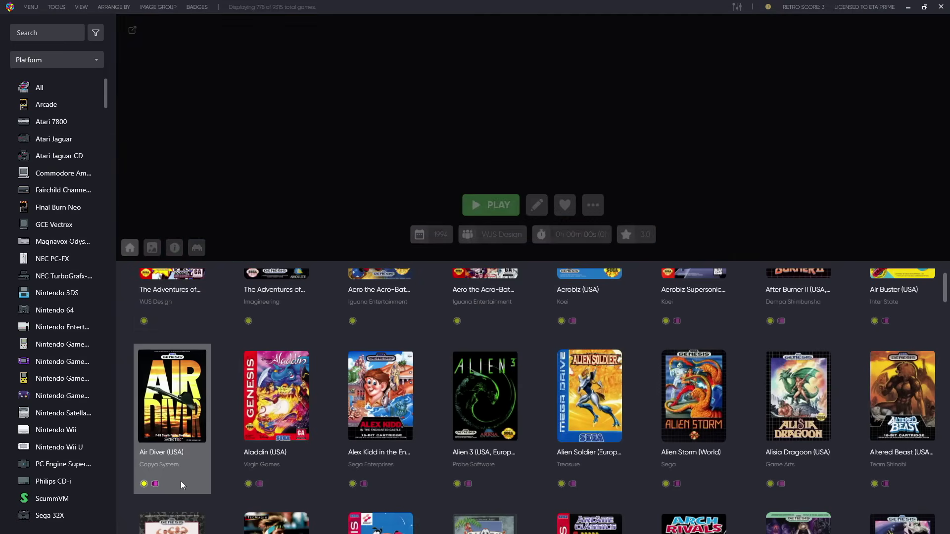
pyautogui.press('Right')
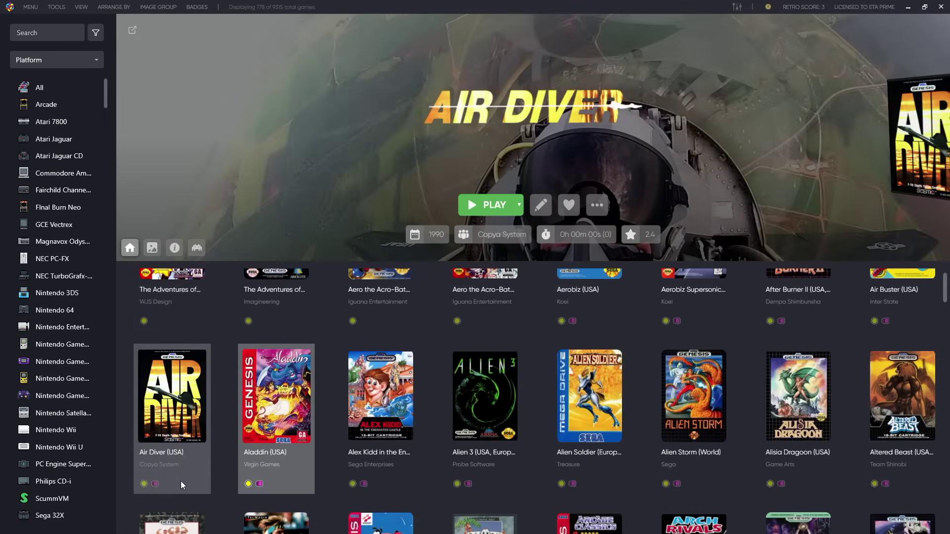
pyautogui.press('Right')
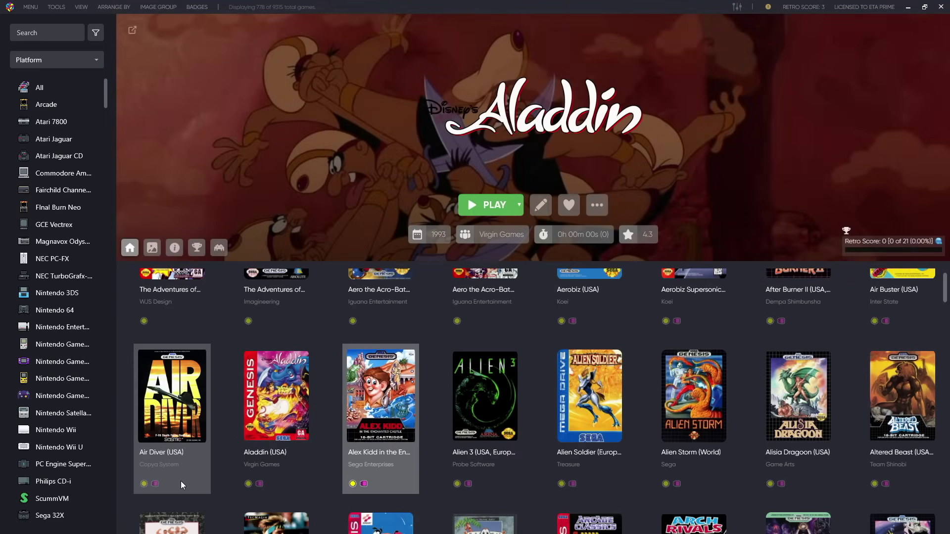
pyautogui.press('Right')
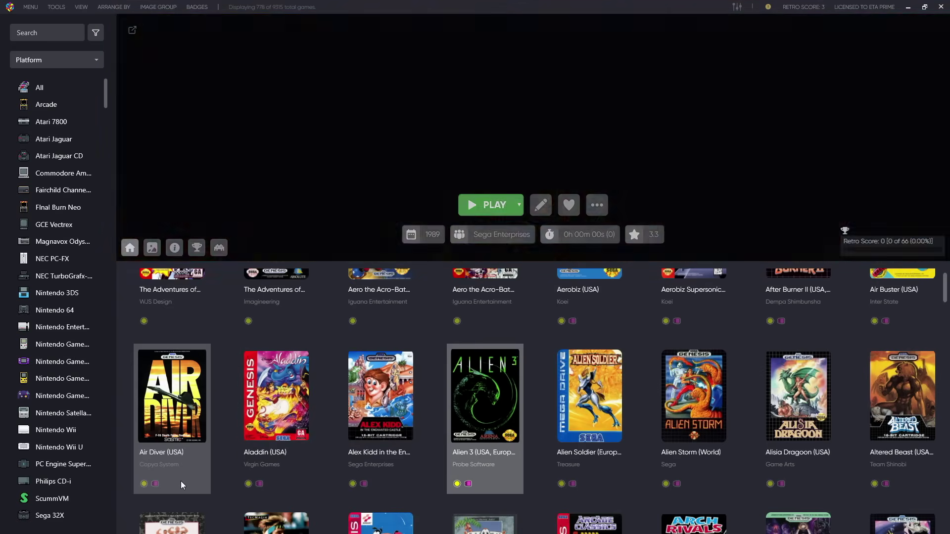
pyautogui.press('Right')
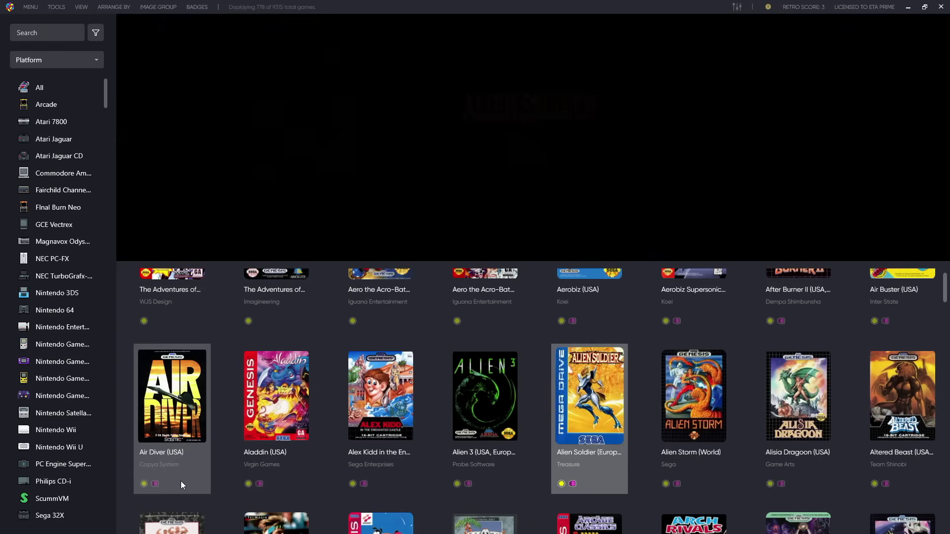
pyautogui.press('Right')
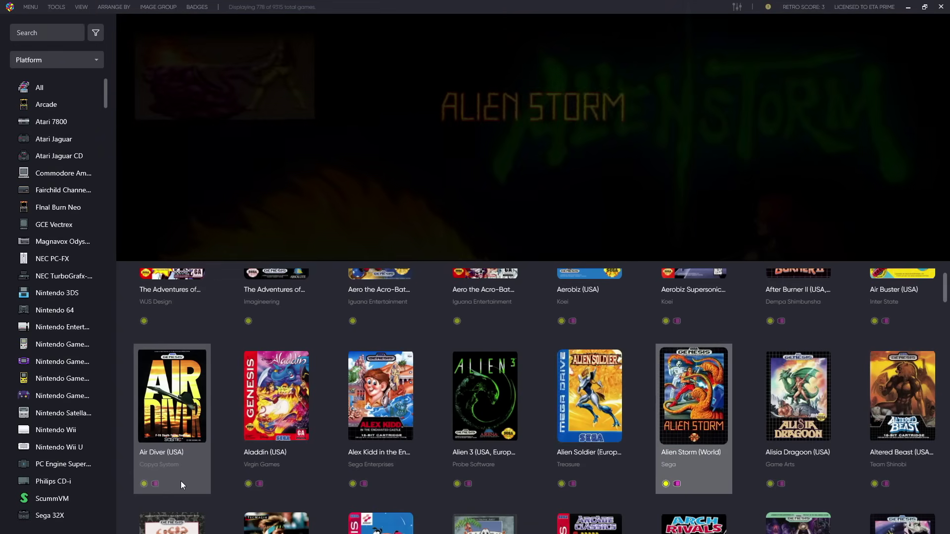
pyautogui.press('Right')
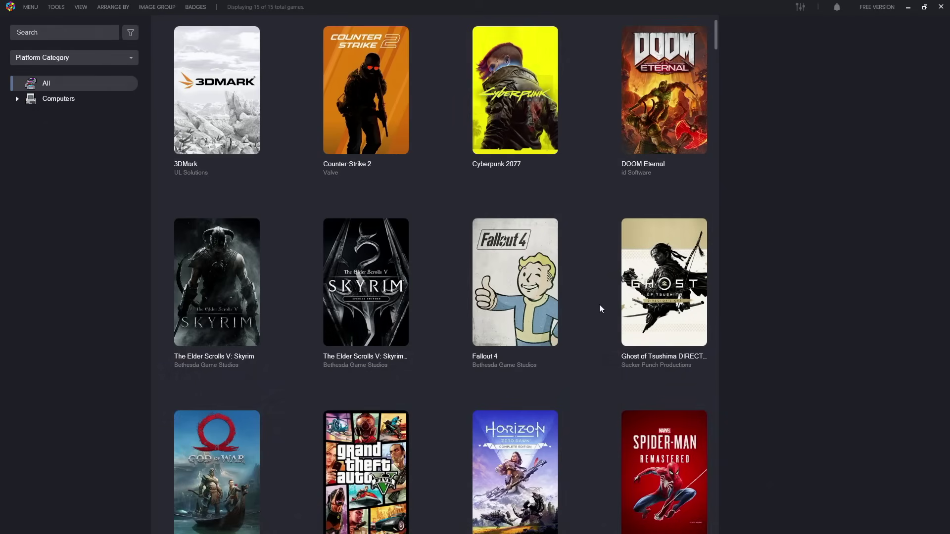
pyautogui.scroll(-3, 599, 305)
pyautogui.scroll(-3, 599, 304)
pyautogui.scroll(2, 599, 304)
pyautogui.scroll(4, 598, 305)
pyautogui.scroll(-3, 607, 183)
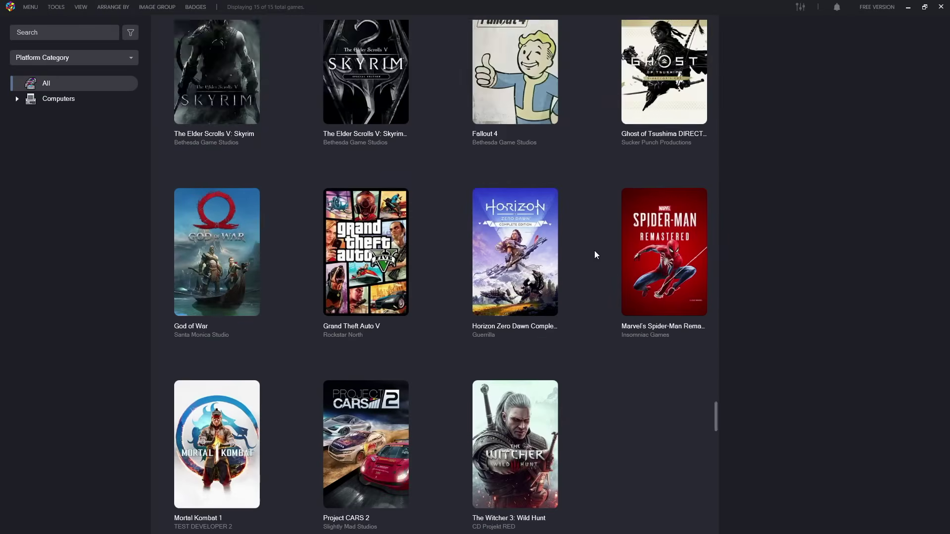
pyautogui.scroll(-2, 594, 250)
pyautogui.scroll(5, 593, 248)
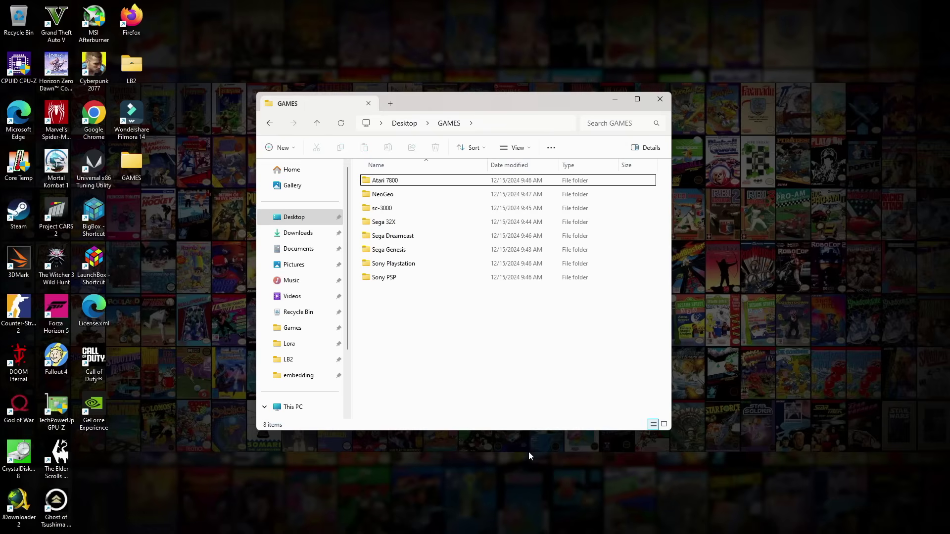
pyautogui.moveTo(615, 524)
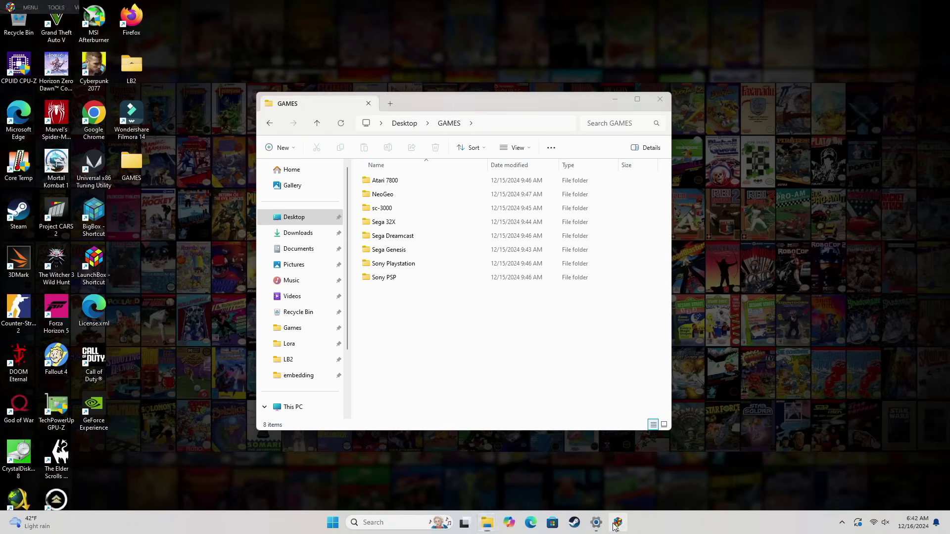
# Switch back to LaunchBox and bring up Tools > Import > ROM Files
pyautogui.click(607, 526)
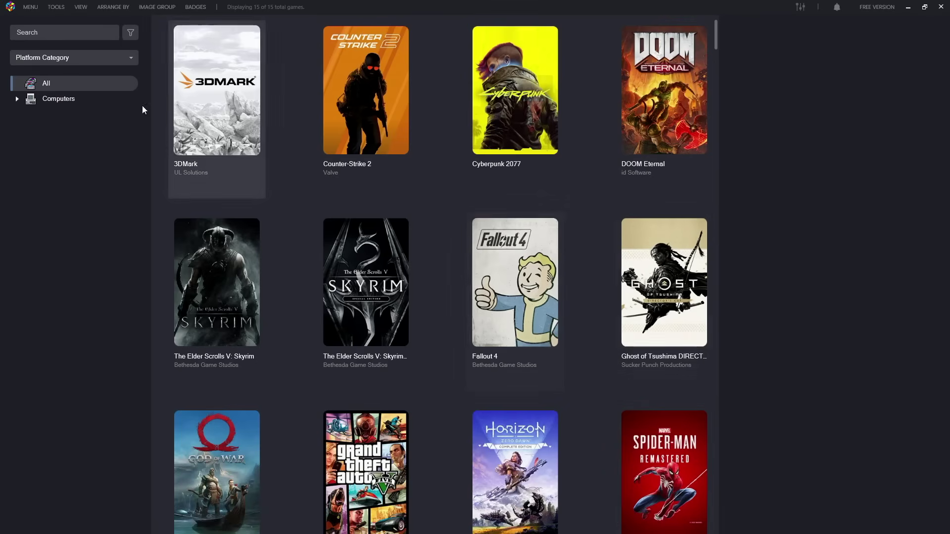
pyautogui.click(56, 7)
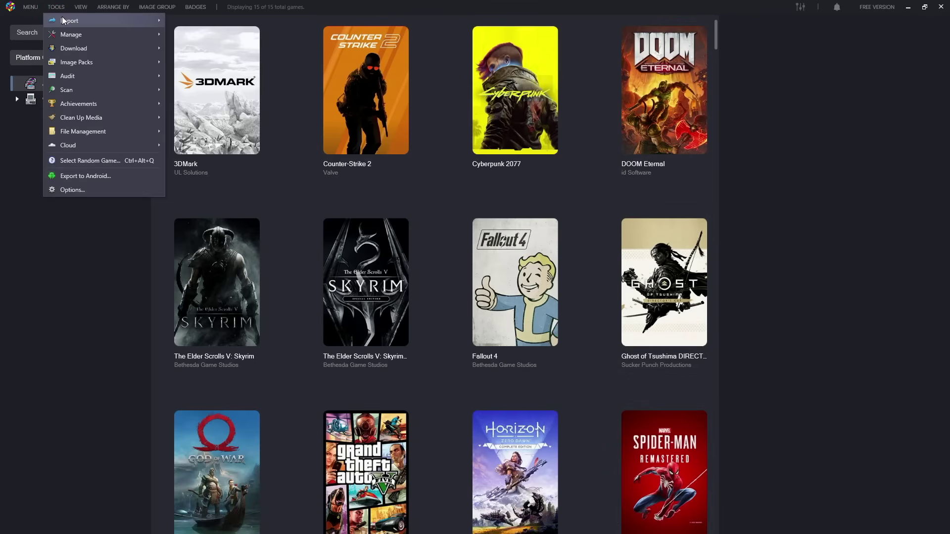
pyautogui.moveTo(69, 21)
pyautogui.moveTo(196, 21)
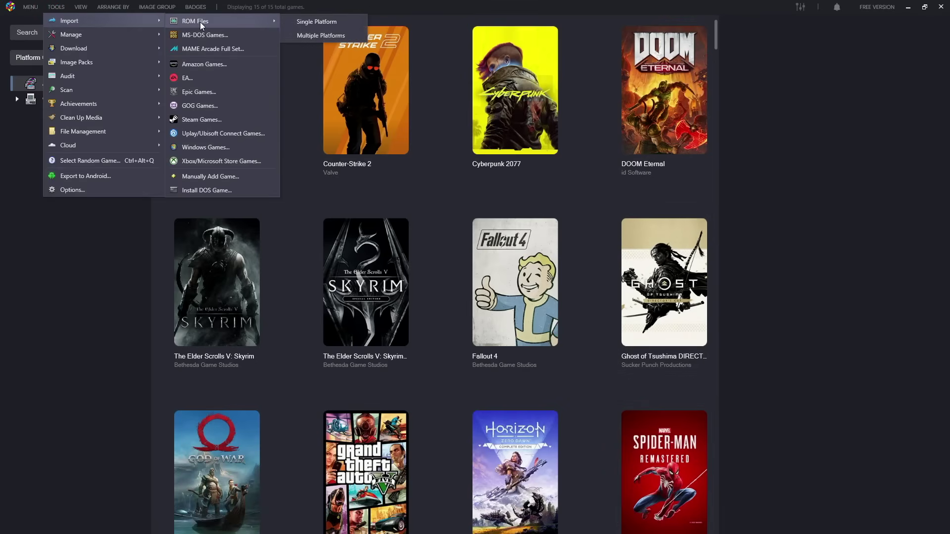
# Start a multi-platform ROM import and add Desktop\GAMES as the root ROM folder
pyautogui.click(344, 33)
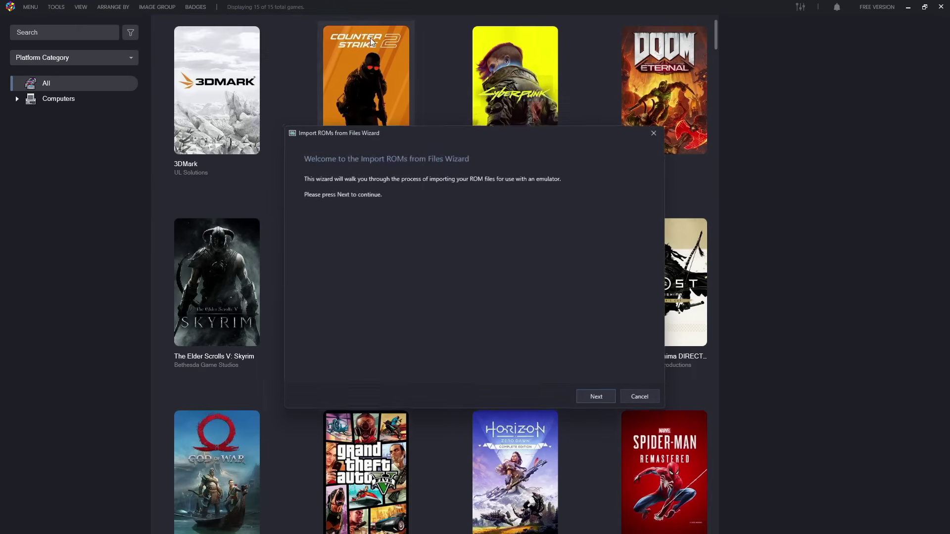
pyautogui.click(596, 395)
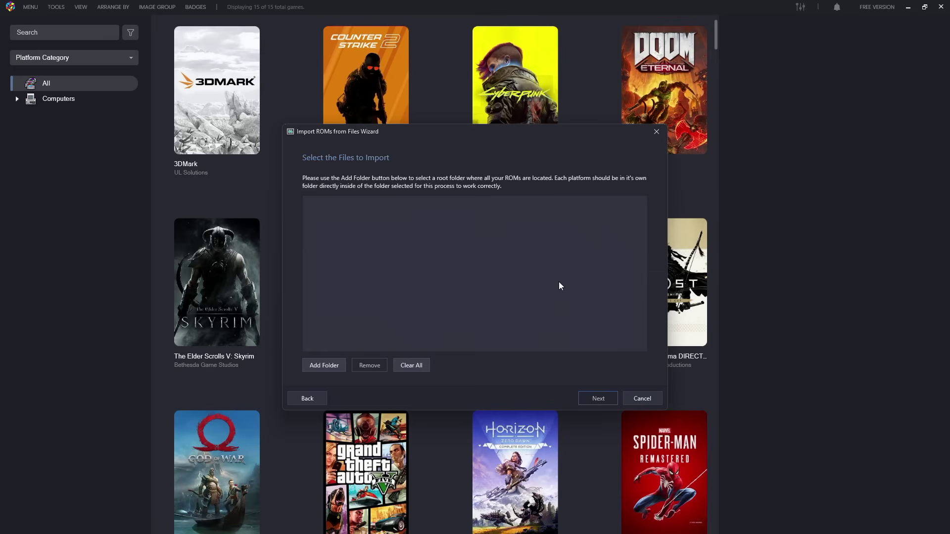
pyautogui.click(332, 369)
pyautogui.doubleClick(404, 222)
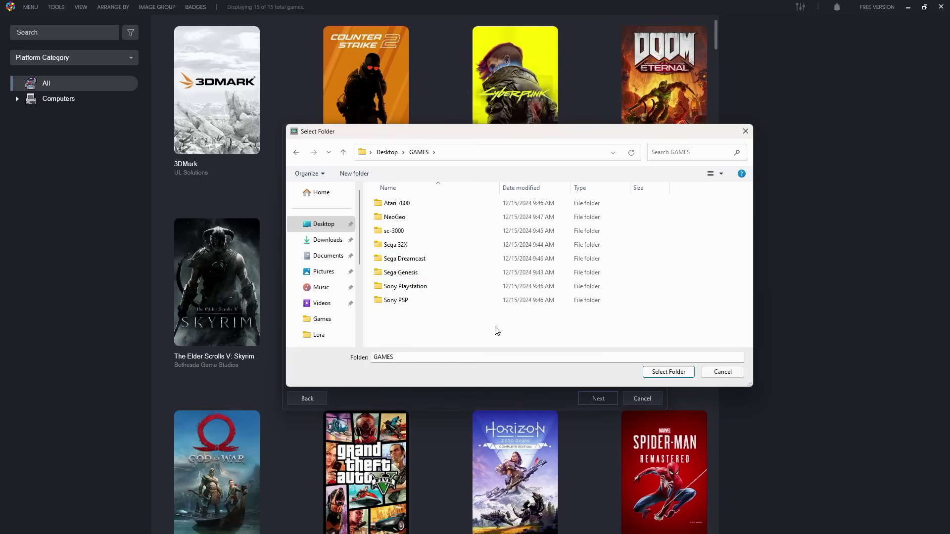
pyautogui.click(667, 372)
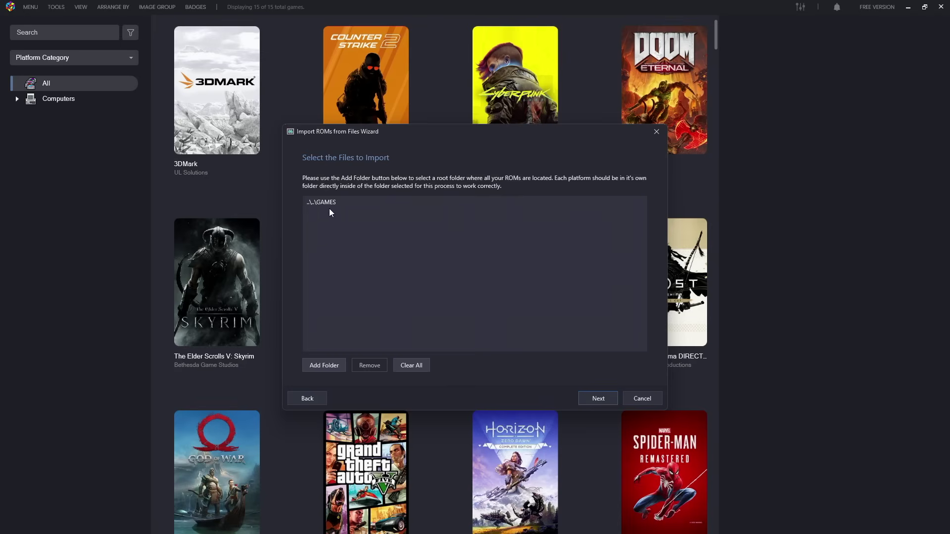
# Accept default folders, metadata, images and options, then finish importing the 1700 games
pyautogui.click(598, 399)
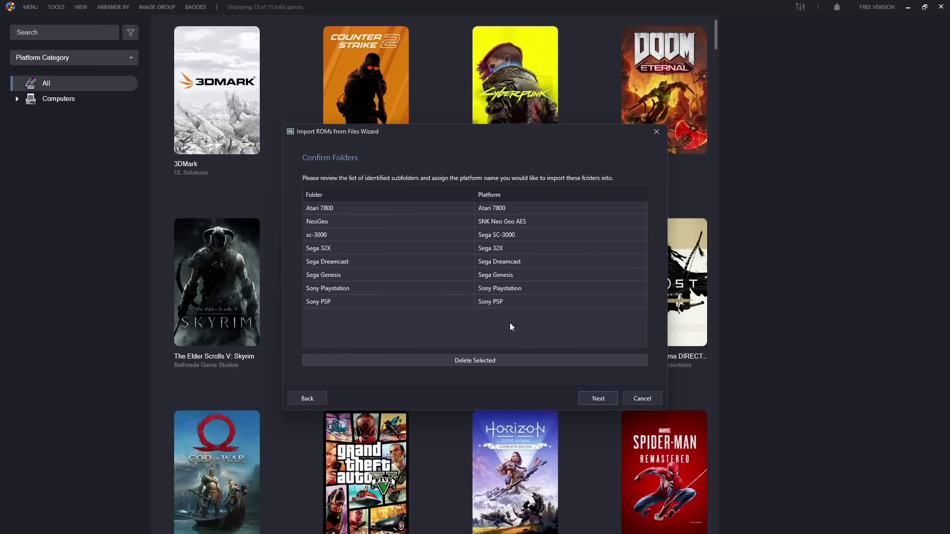
pyautogui.click(594, 399)
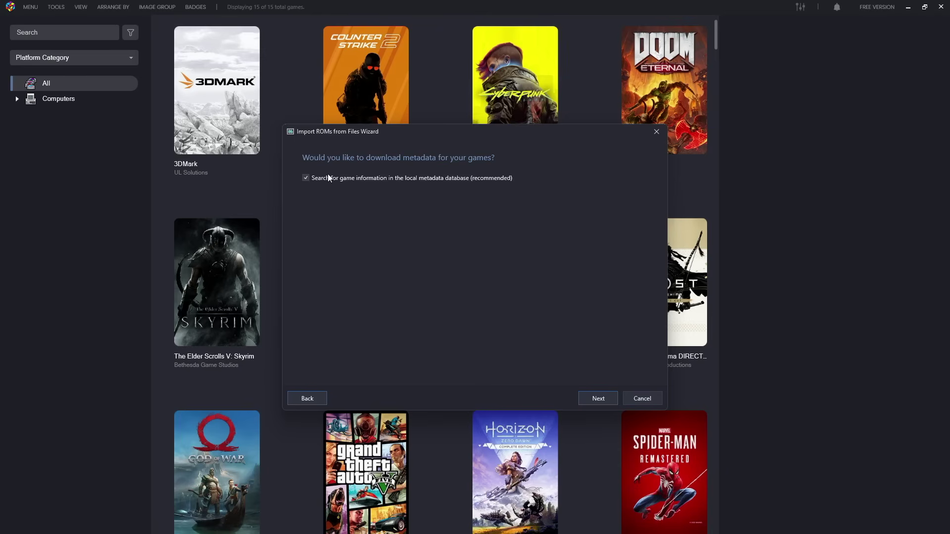
pyautogui.click(591, 397)
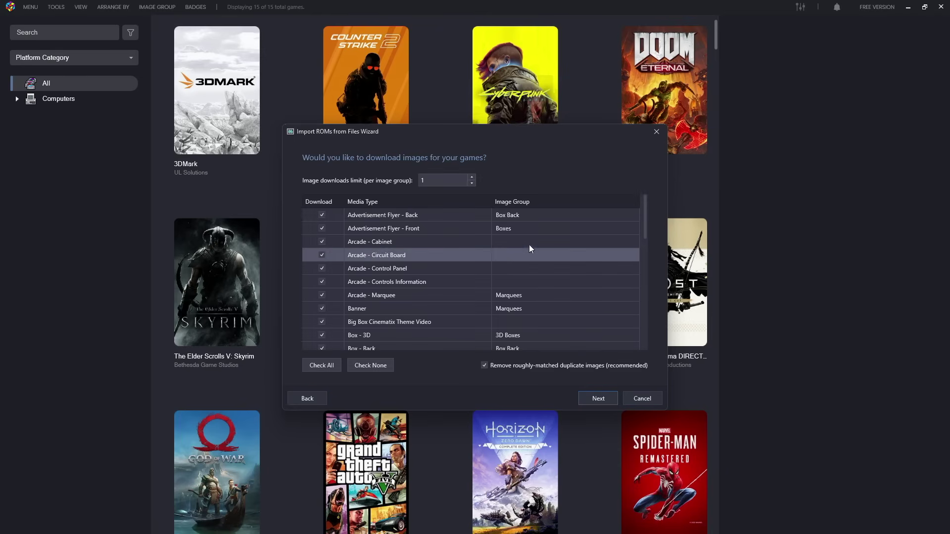
pyautogui.click(601, 396)
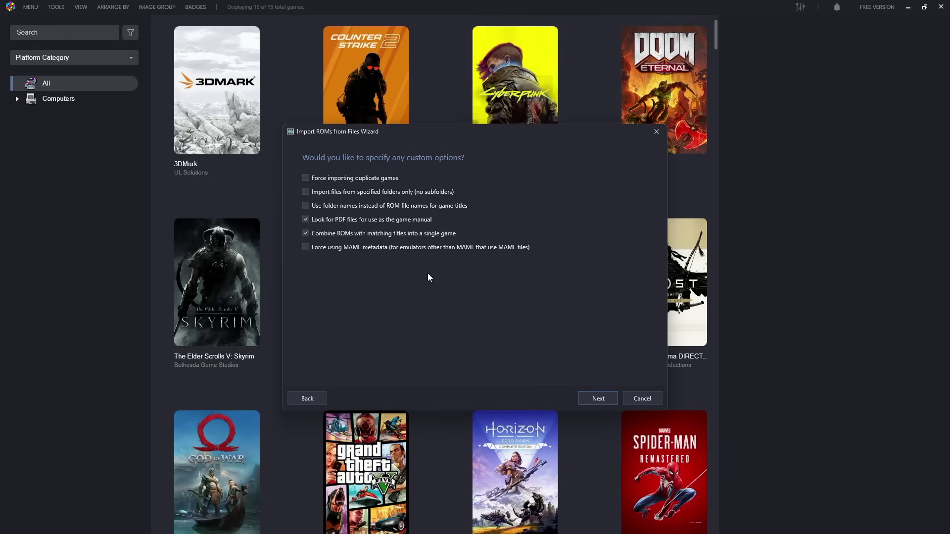
pyautogui.click(606, 398)
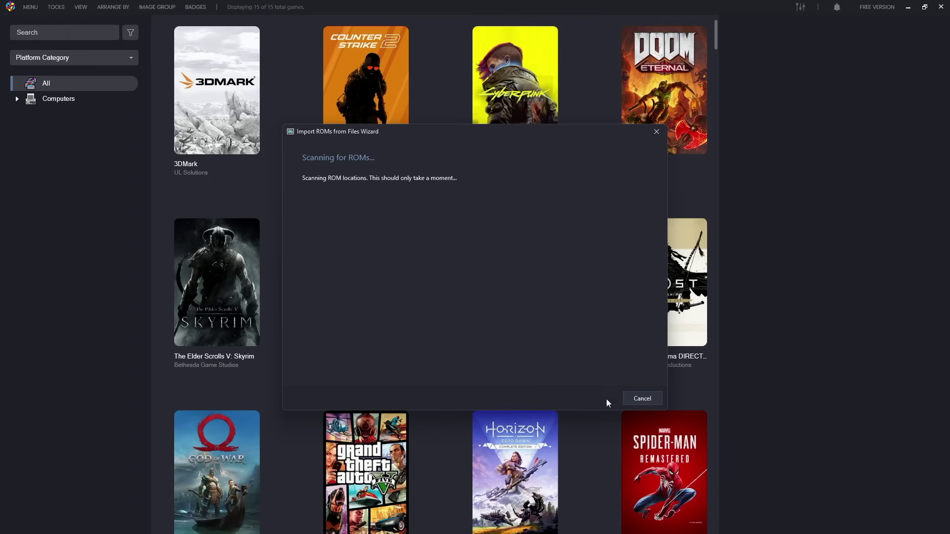
pyautogui.scroll(-5, 618, 257)
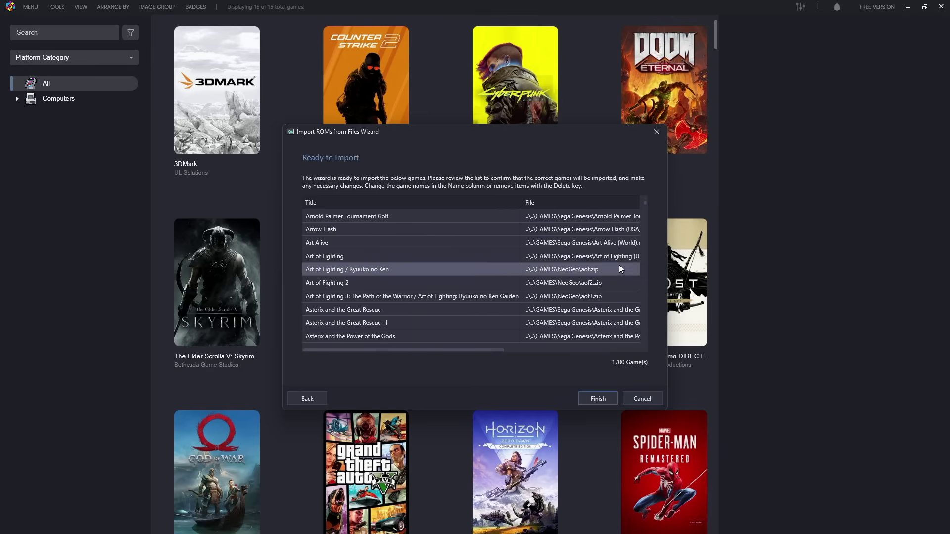
pyautogui.scroll(-5, 619, 265)
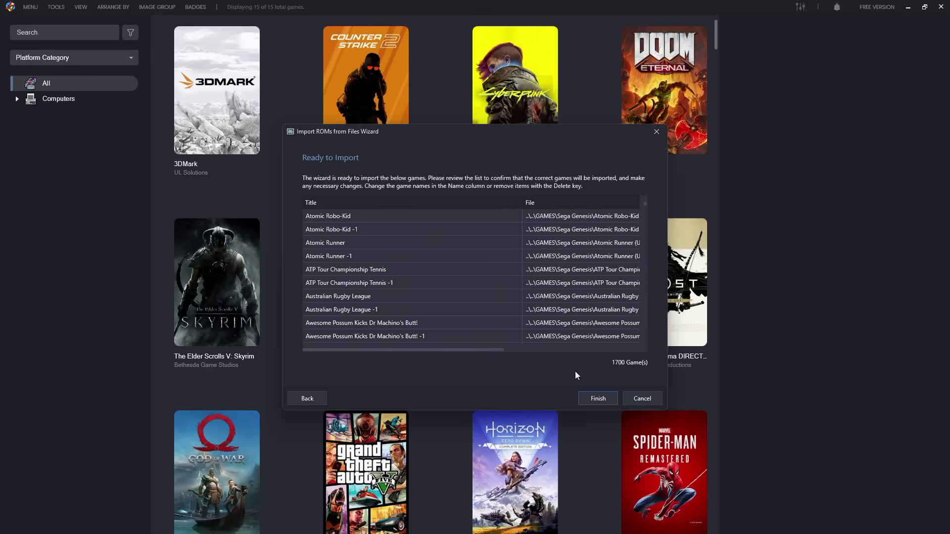
pyautogui.click(593, 397)
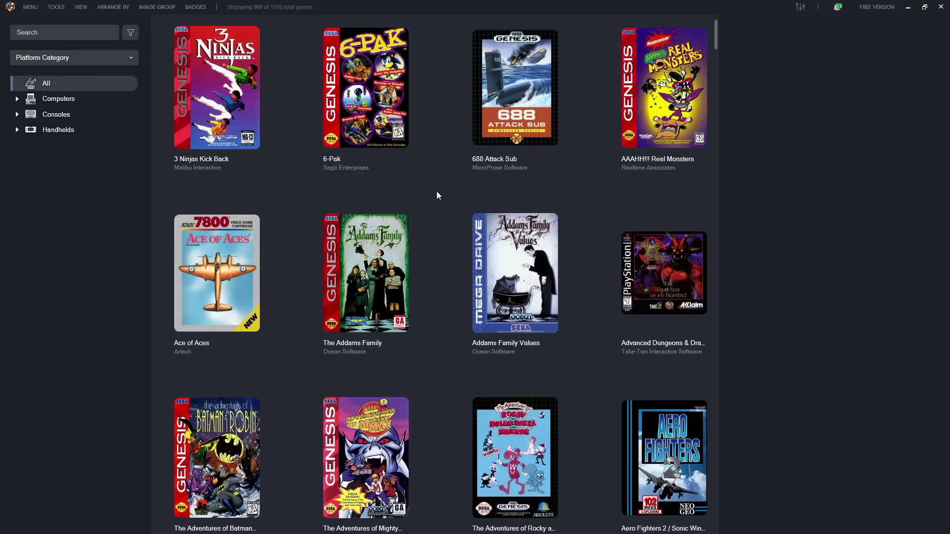
# Browse Atari 7800, Sega 32X, Dreamcast, Genesis, Neo Geo AES and PlayStation, then Atari 7800 and Genesis again
pyautogui.click(17, 114)
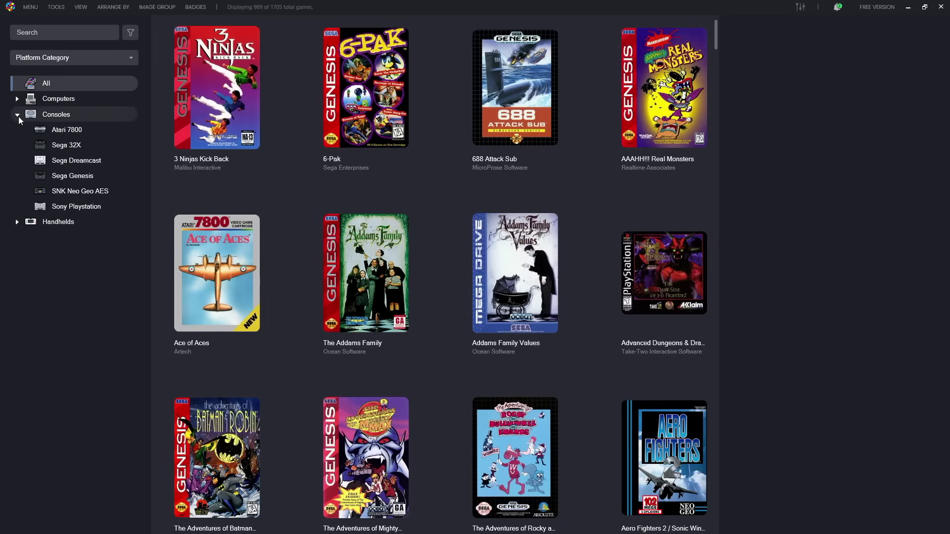
pyautogui.click(67, 130)
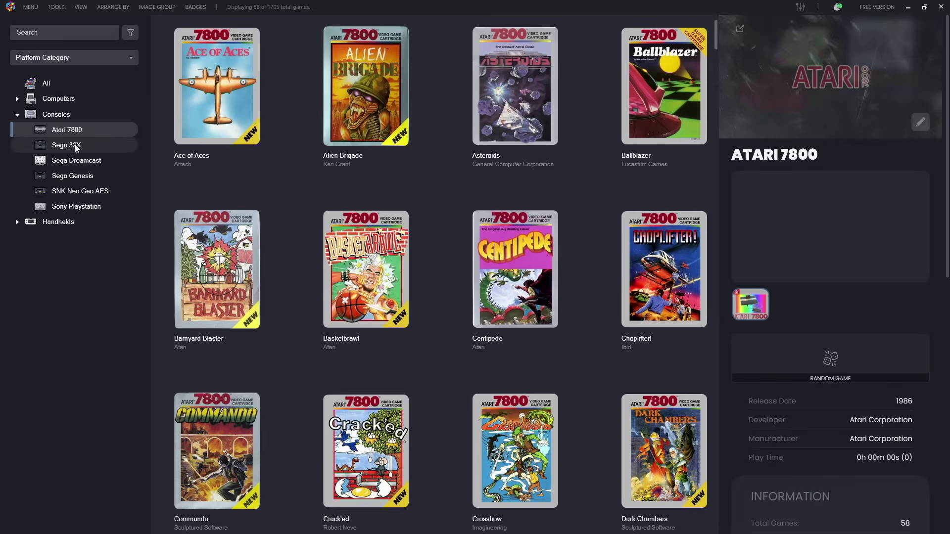
pyautogui.click(75, 145)
pyautogui.click(89, 161)
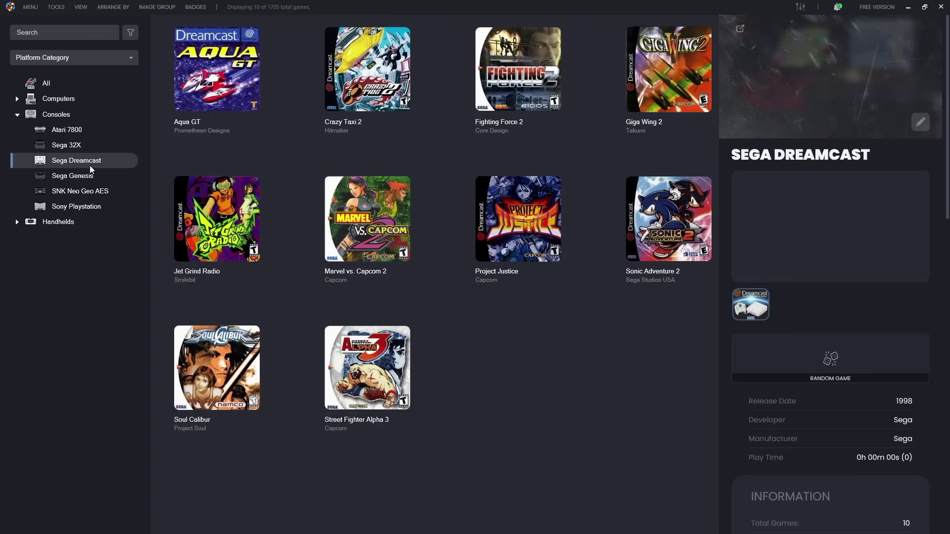
pyautogui.click(88, 176)
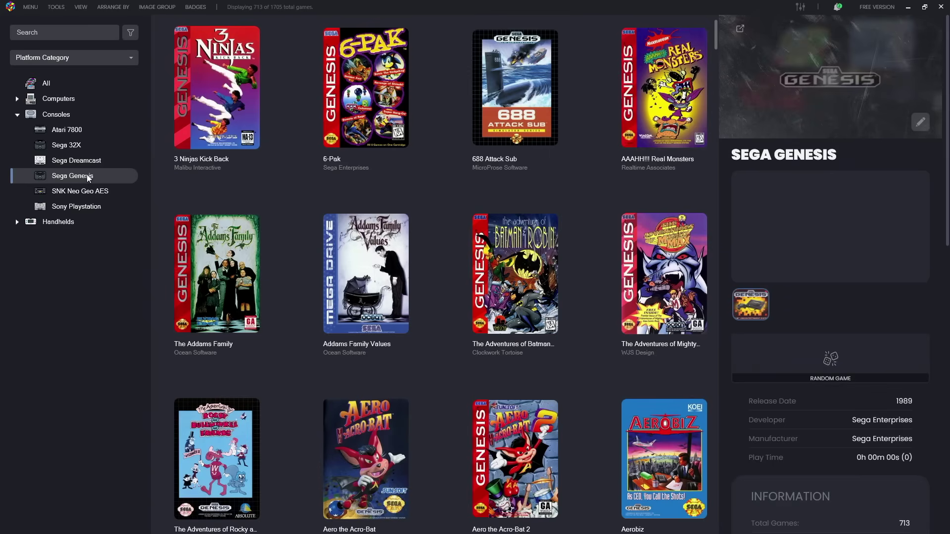
pyautogui.click(94, 193)
pyautogui.click(91, 207)
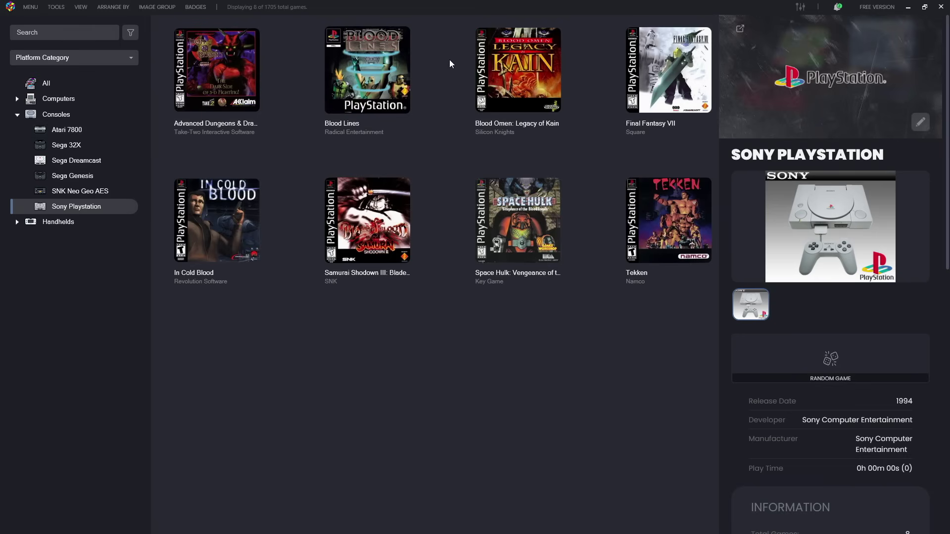
pyautogui.click(68, 131)
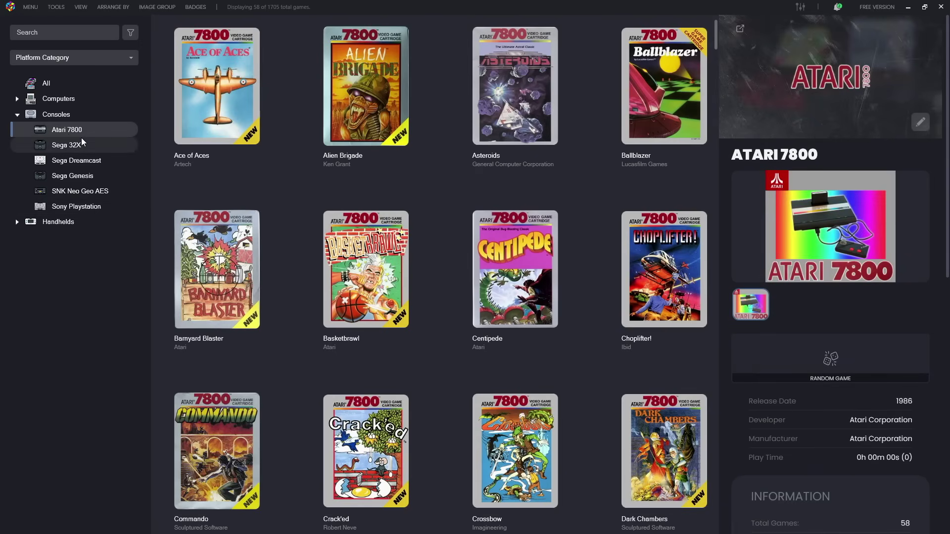
pyautogui.click(72, 176)
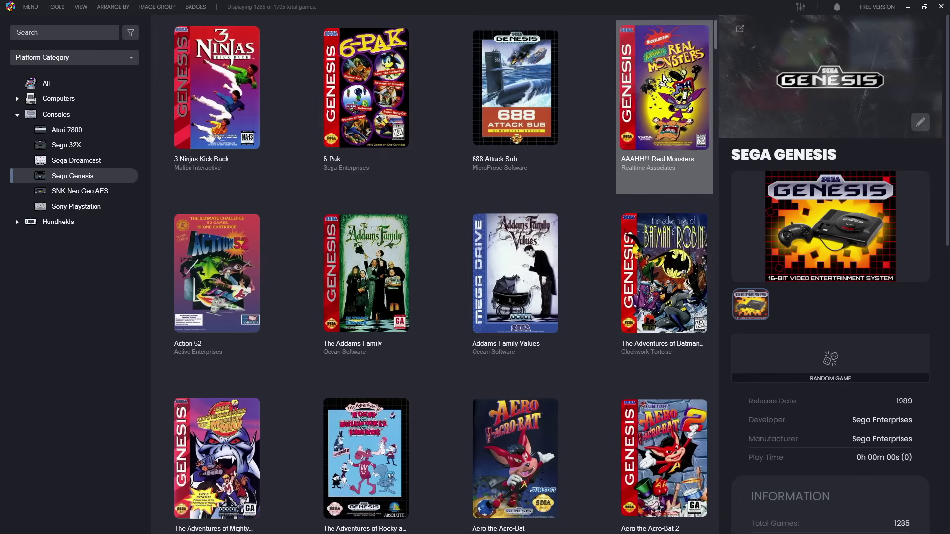
# Play AAAHH!!! Real Monsters, letting LaunchBox install RetroArch automatically
pyautogui.click(665, 89)
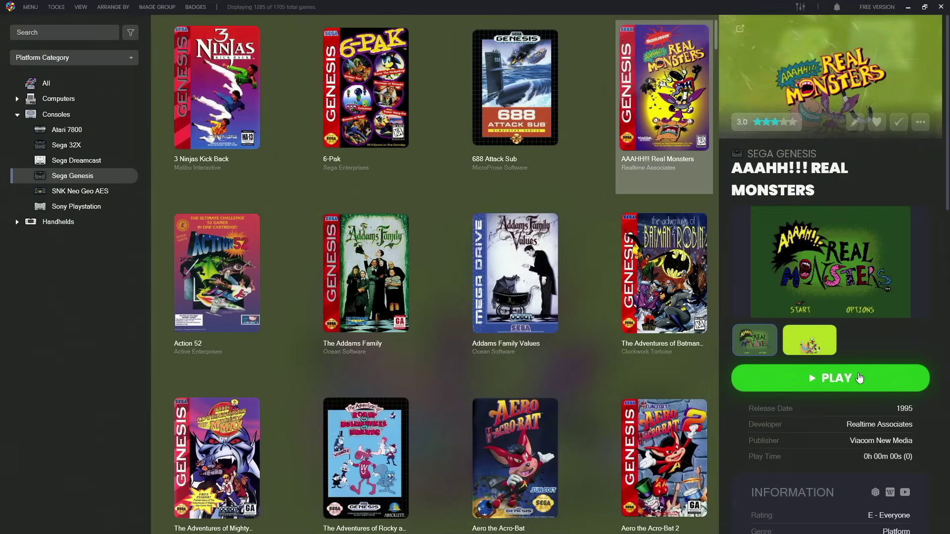
pyautogui.click(829, 378)
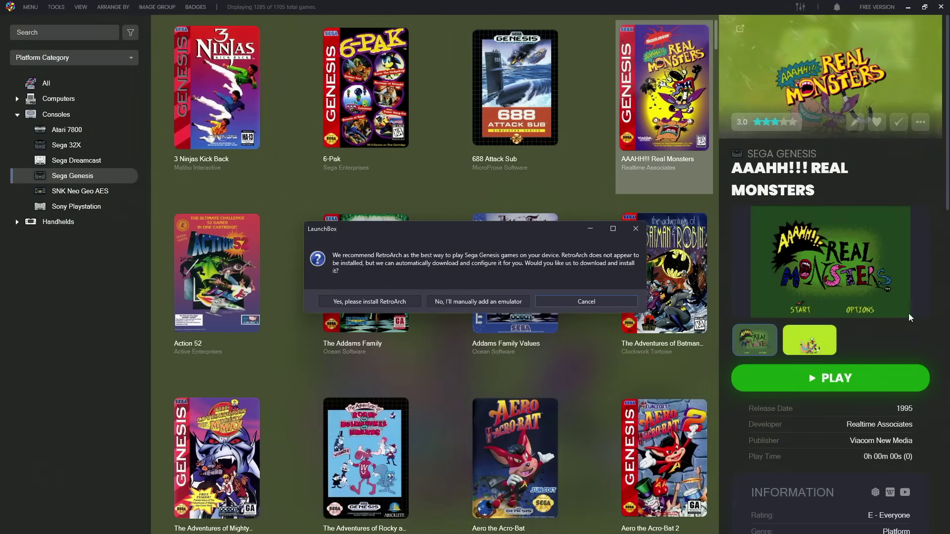
pyautogui.click(370, 301)
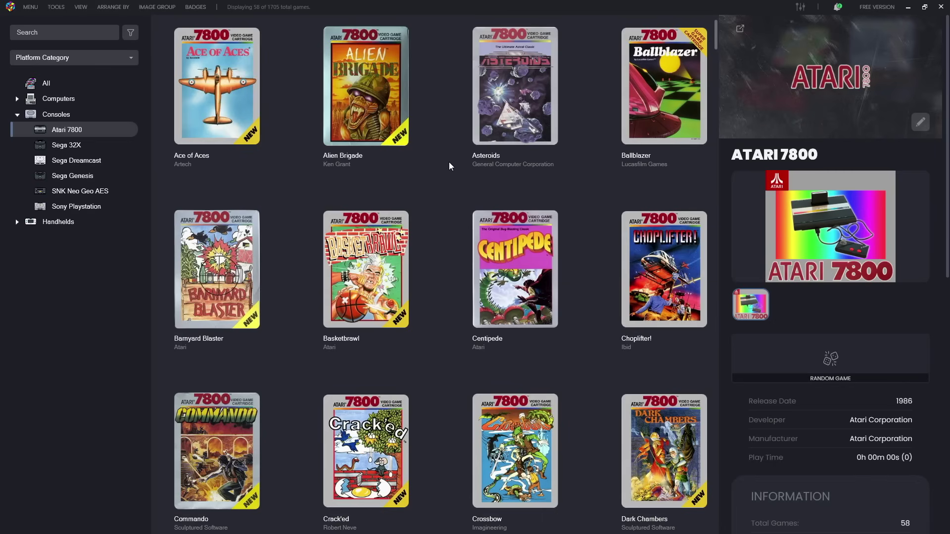
pyautogui.scroll(-2, 448, 163)
pyautogui.scroll(-2, 448, 163)
pyautogui.scroll(-2, 448, 168)
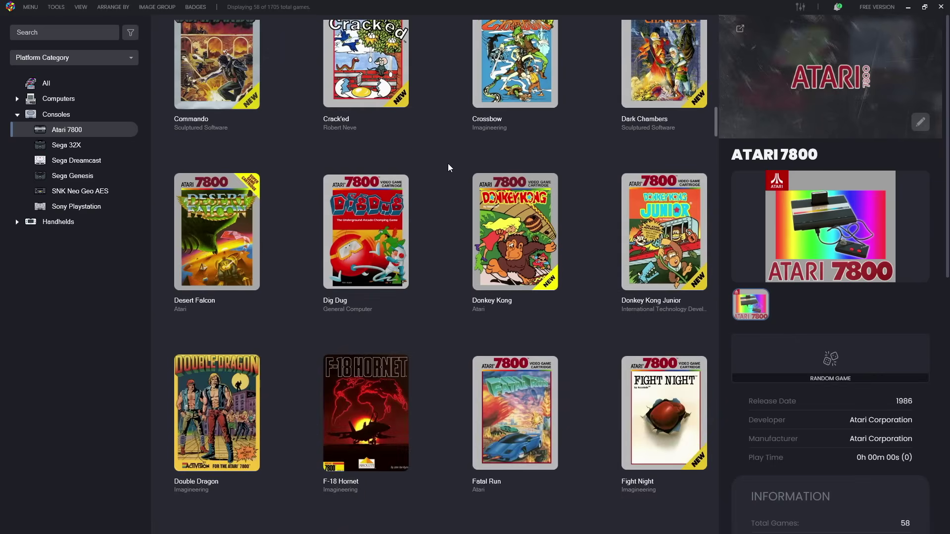
pyautogui.scroll(-1, 448, 168)
pyautogui.scroll(3, 448, 163)
pyautogui.scroll(2, 448, 163)
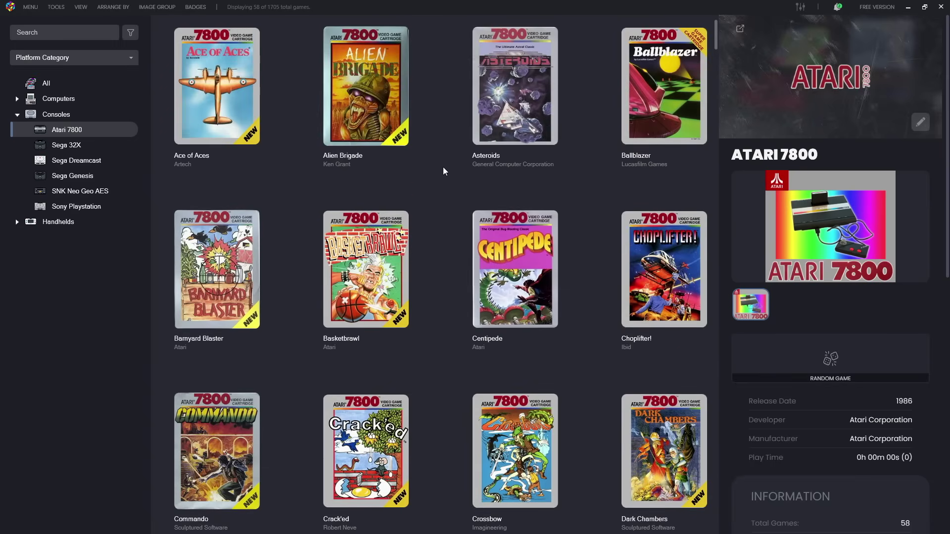
# Bring up the Tools menu over the Atari 7800 games to reach Manage
pyautogui.click(56, 6)
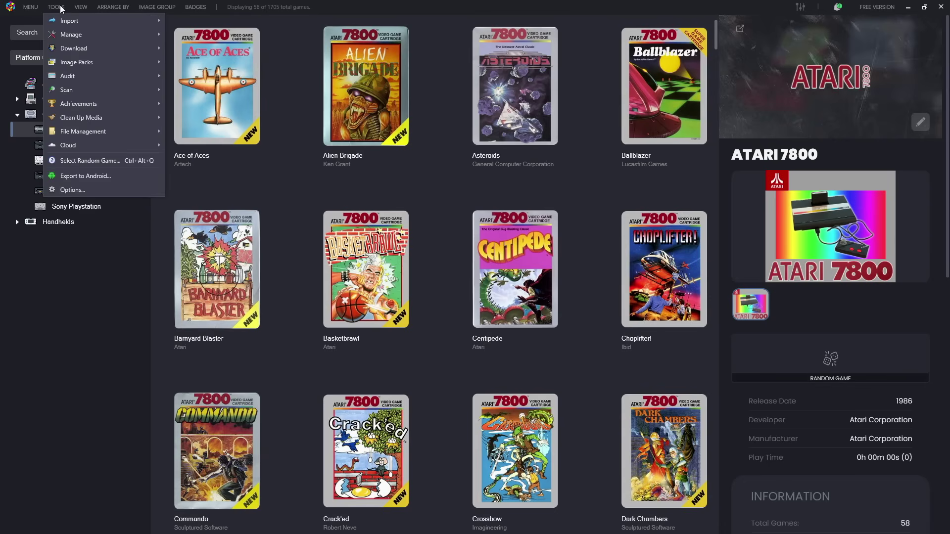
pyautogui.moveTo(71, 34)
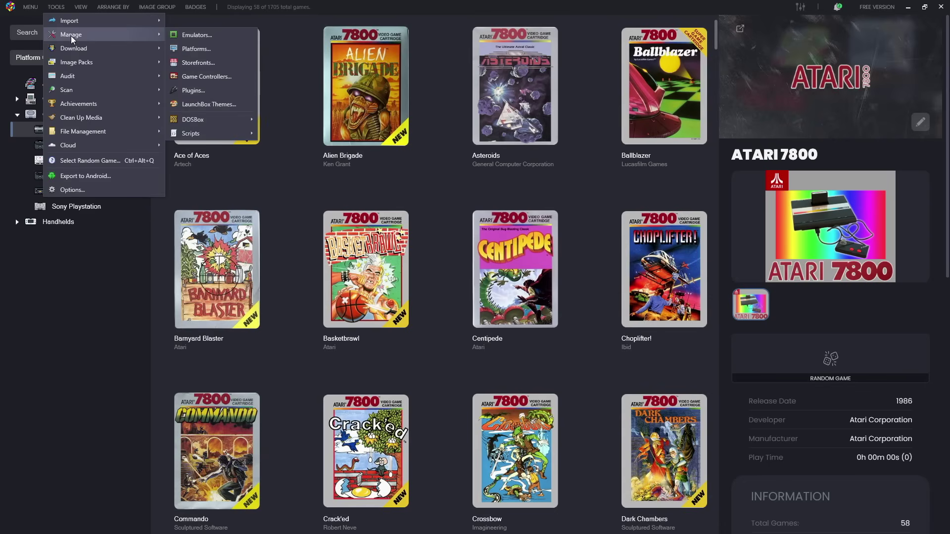
# Bring up the storefront import settings and stop importing Amazon Games titles
pyautogui.click(197, 63)
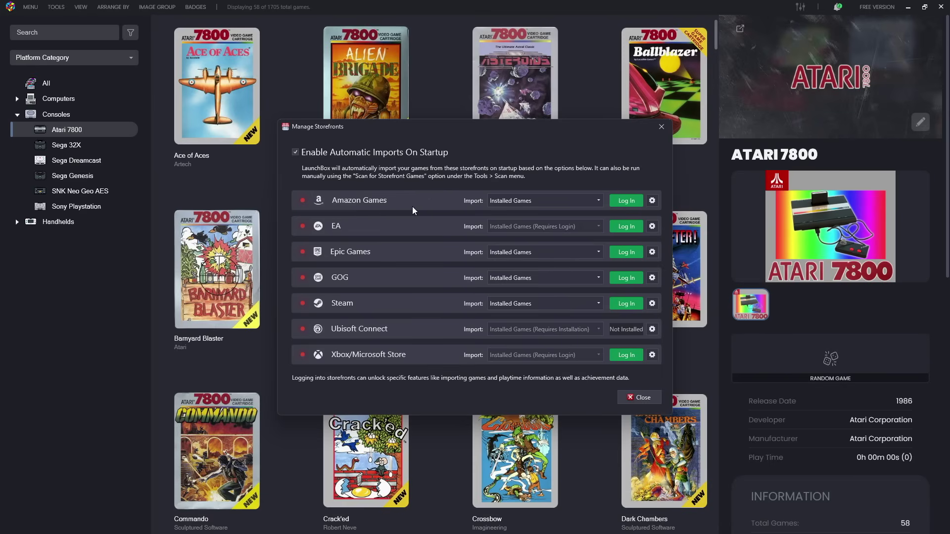
pyautogui.click(544, 201)
pyautogui.click(542, 217)
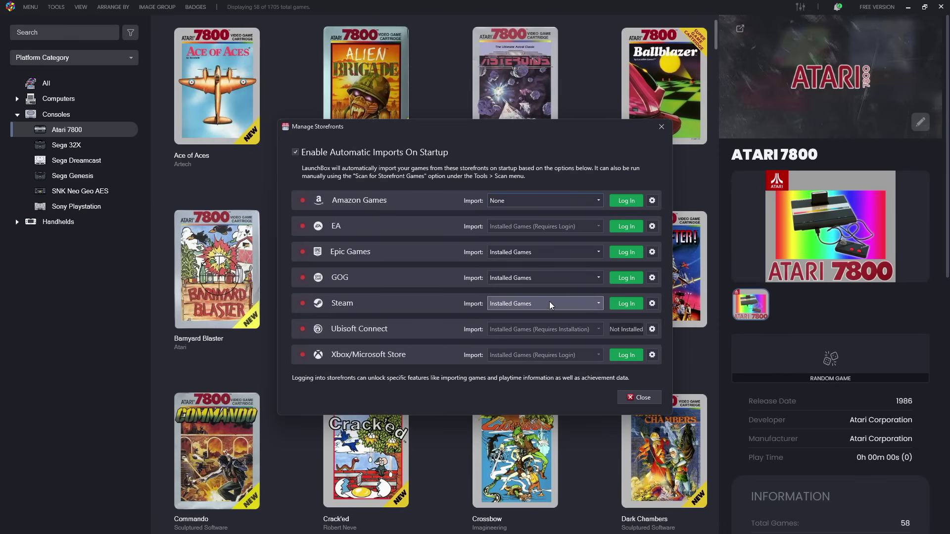
# Check Steam's import platform, keep it as Windows, and close the settings
pyautogui.click(652, 303)
pyautogui.click(686, 318)
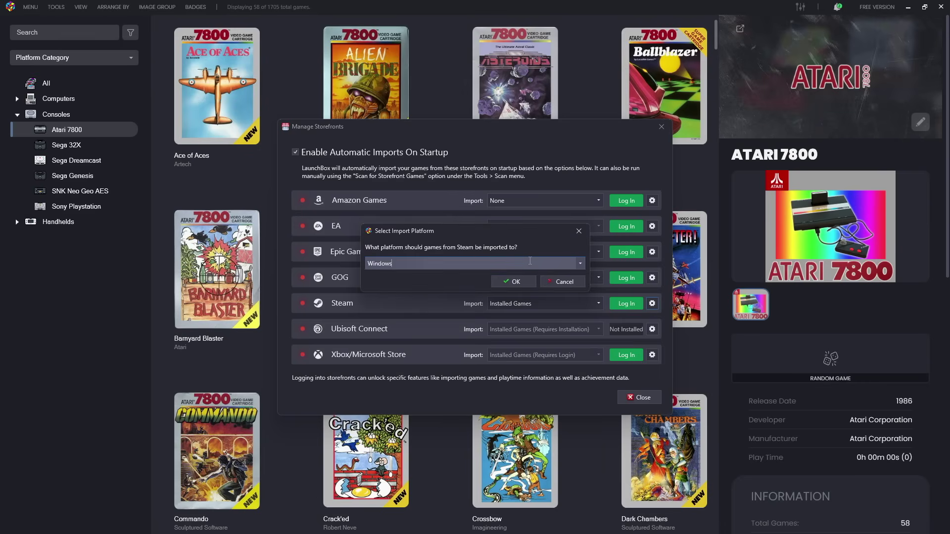
pyautogui.click(579, 263)
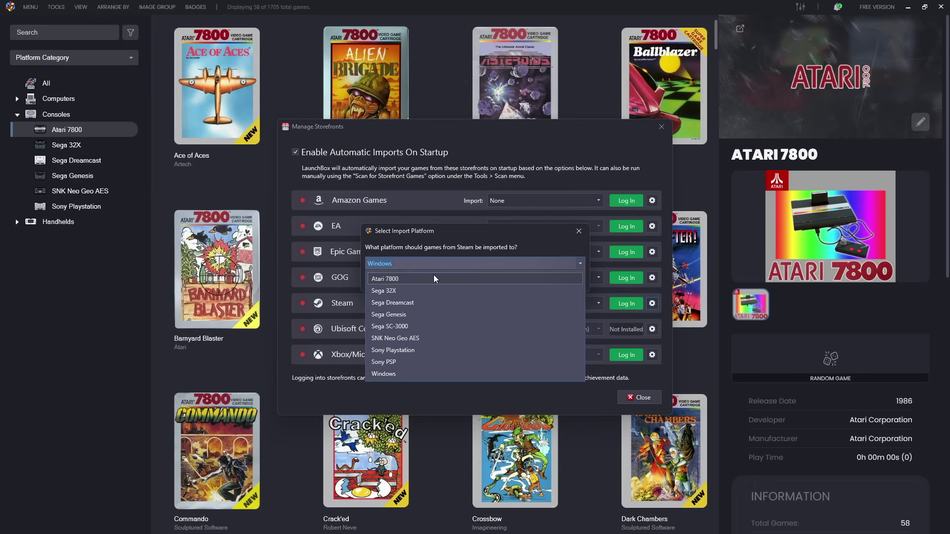
pyautogui.click(487, 261)
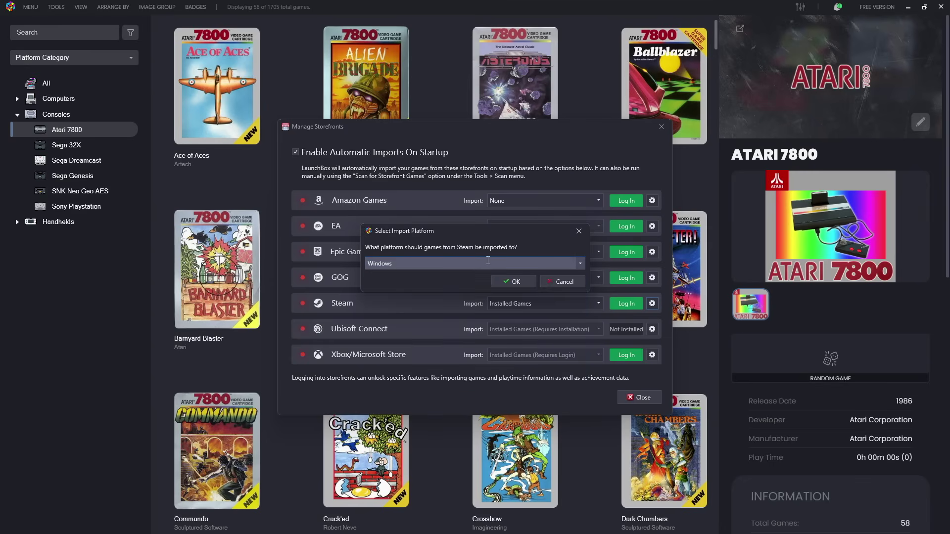
pyautogui.click(560, 280)
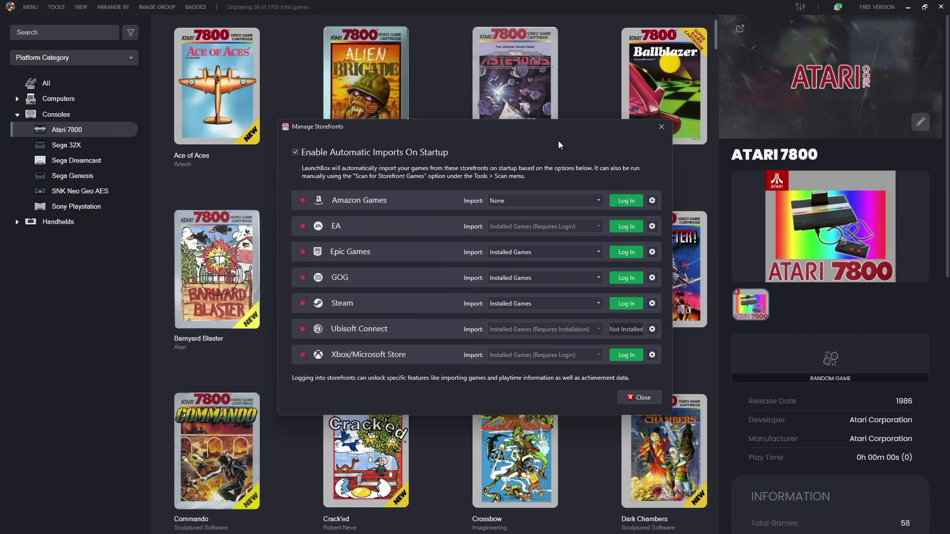
pyautogui.press('Escape')
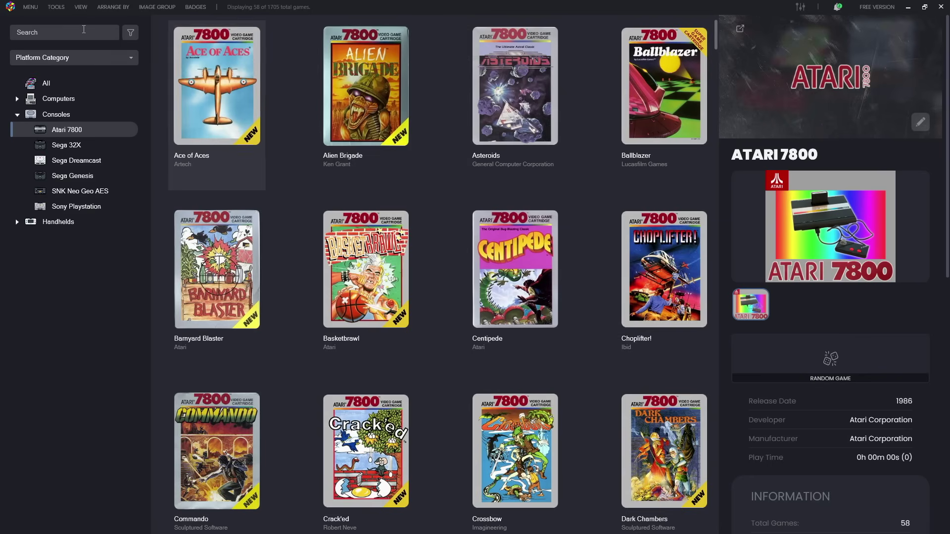
pyautogui.click(57, 7)
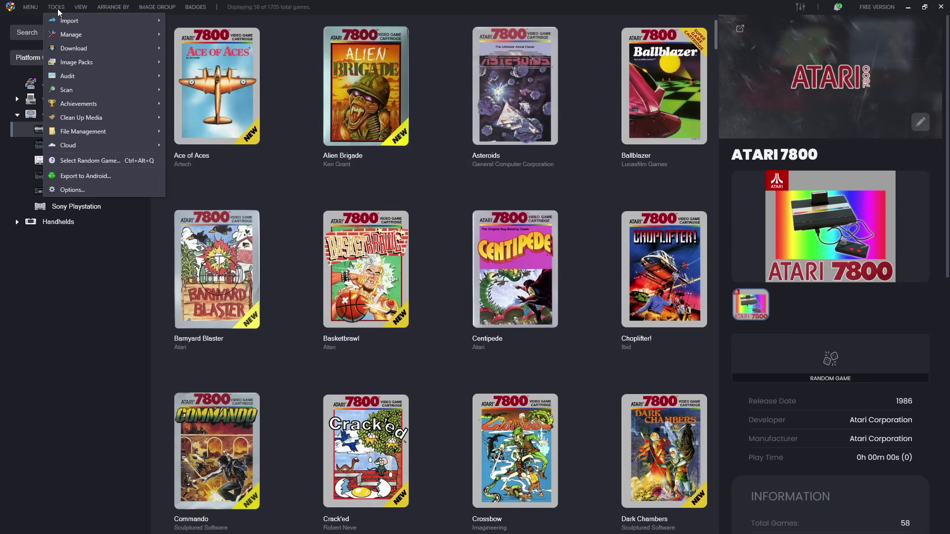
pyautogui.click(72, 190)
pyautogui.click(305, 186)
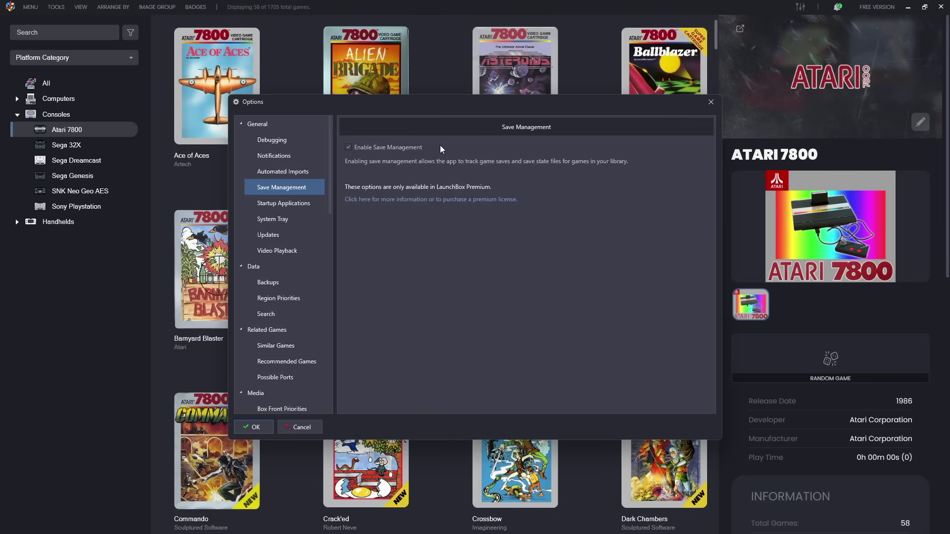
pyautogui.click(710, 102)
# Select All in the platform tree to show the full 1,705-game library
pyautogui.click(56, 84)
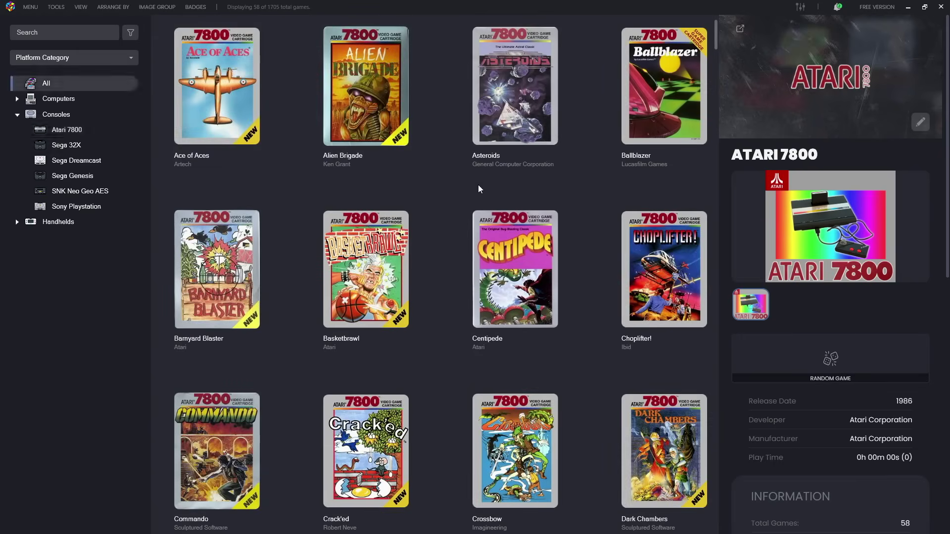
pyautogui.scroll(-3, 591, 280)
pyautogui.scroll(-3, 591, 282)
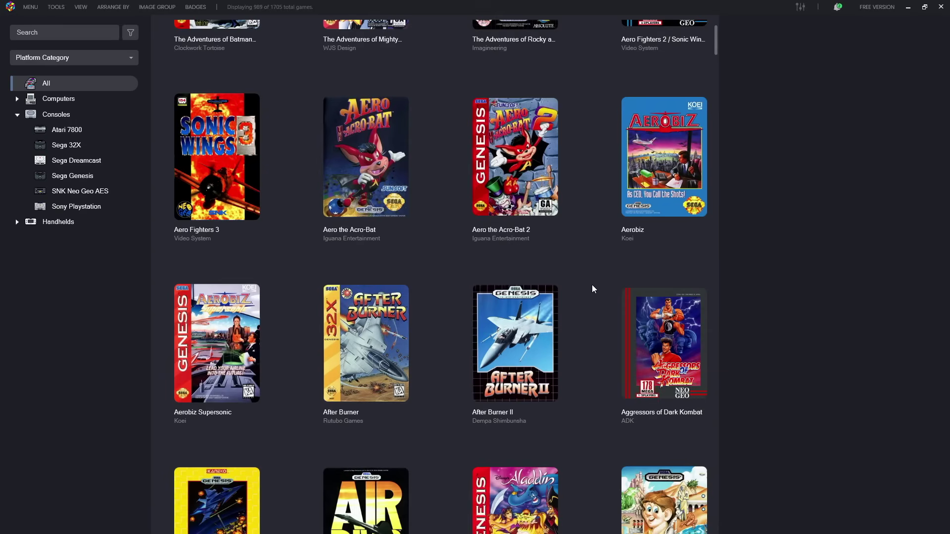
pyautogui.scroll(3, 592, 284)
pyautogui.scroll(2, 592, 283)
pyautogui.scroll(-4, 591, 281)
pyautogui.scroll(-3, 590, 282)
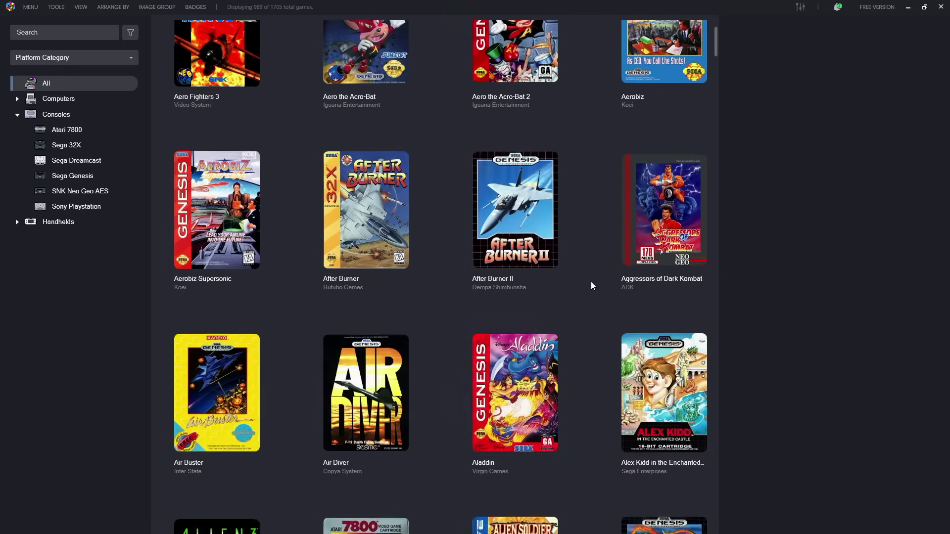
pyautogui.scroll(-3, 591, 282)
pyautogui.scroll(-3, 591, 283)
pyautogui.scroll(-3, 591, 283)
pyautogui.scroll(-3, 590, 284)
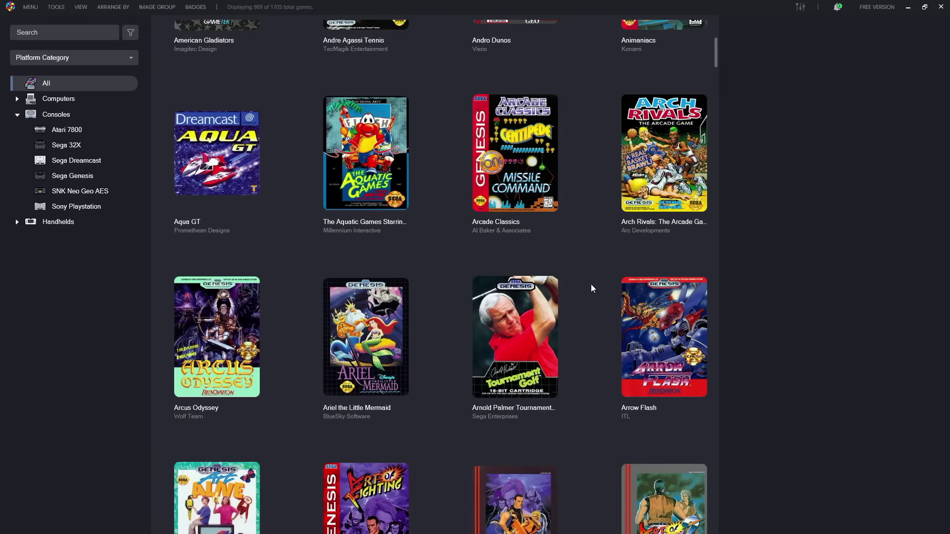
pyautogui.scroll(-3, 591, 285)
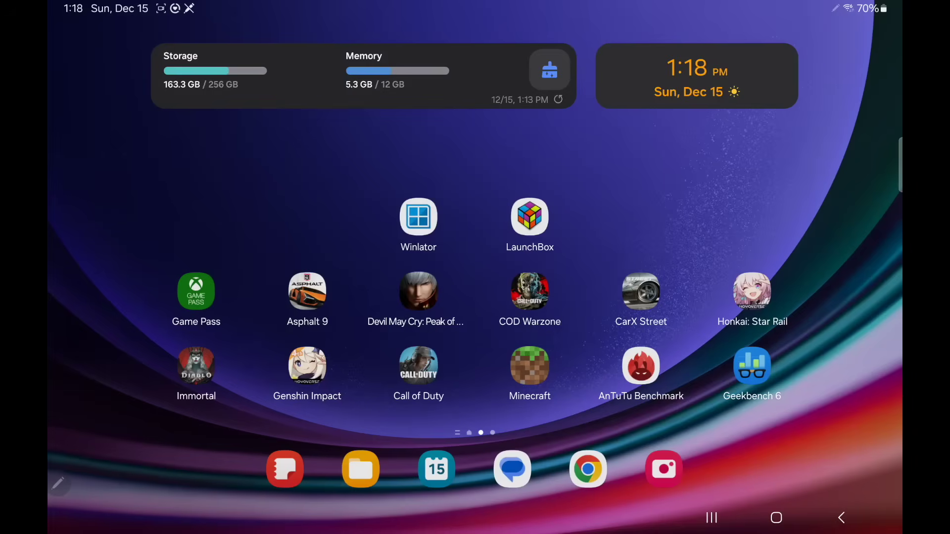
# Launch LaunchBox on the tablet and confirm the theme optimization prompt
pyautogui.click(529, 217)
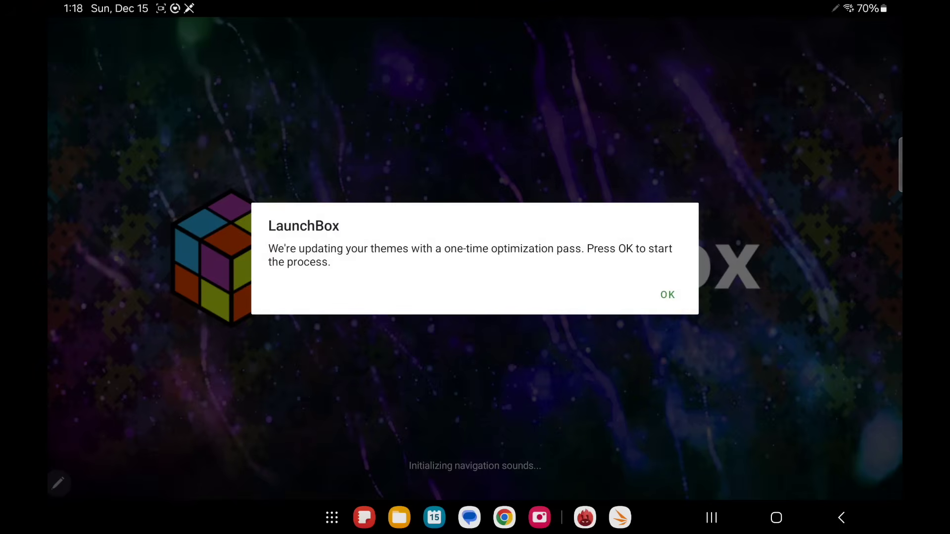
pyautogui.click(667, 295)
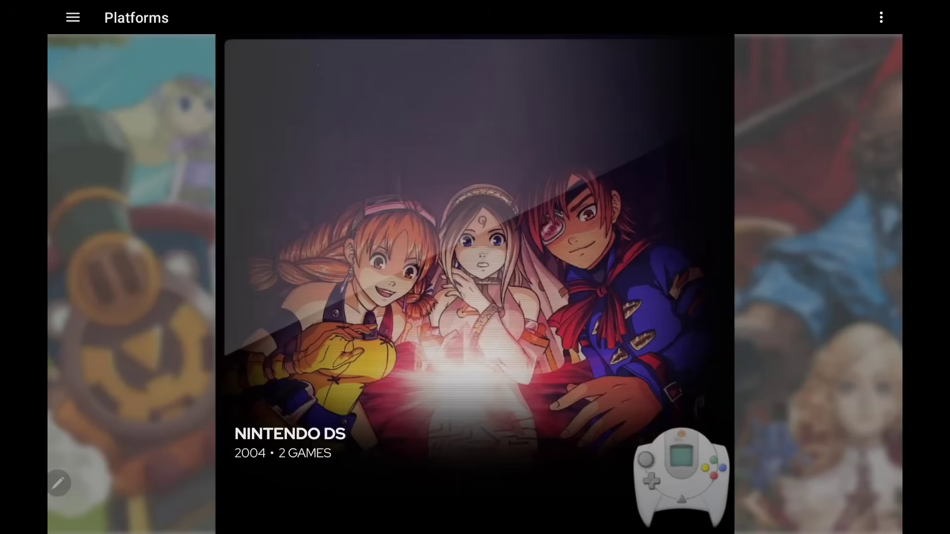
# Browse the Platforms carousel back past Dreamcast, Nintendo DS, Game Boy Advance and Game Boy
pyautogui.press('Right')
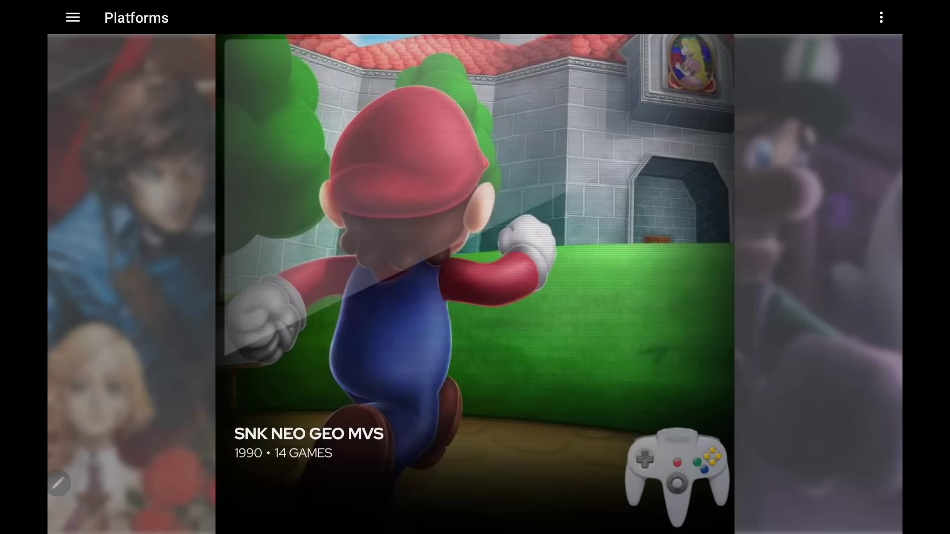
pyautogui.press('Right')
pyautogui.press('Left')
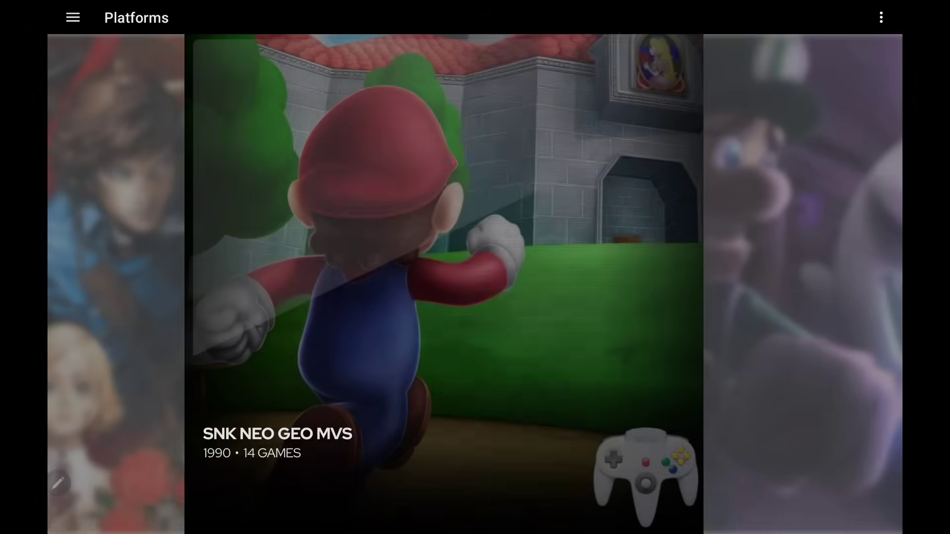
pyautogui.press('Left')
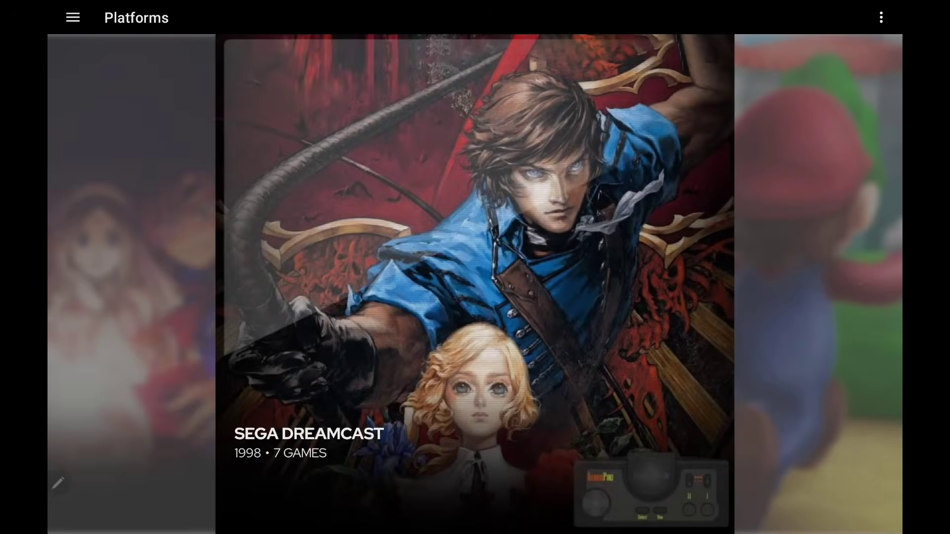
pyautogui.press('Left')
pyautogui.press('Left')
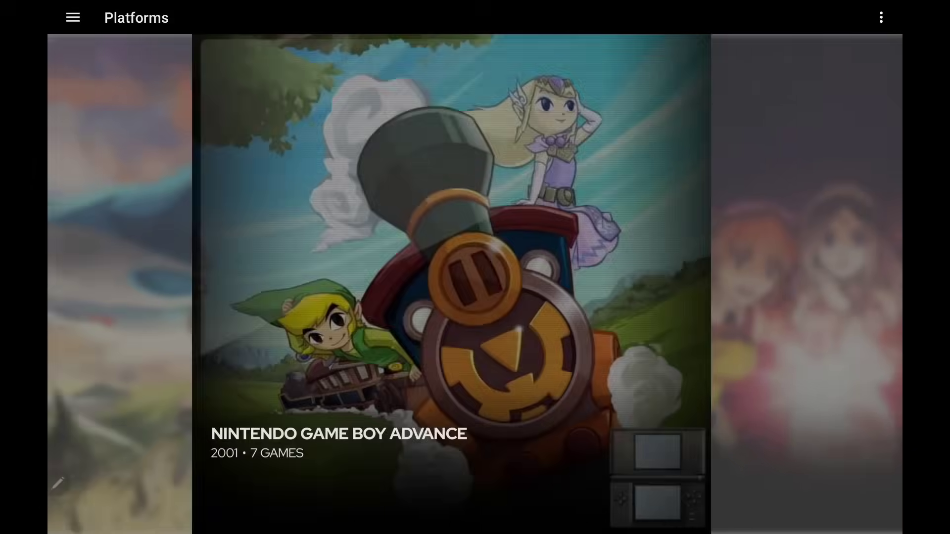
pyautogui.press('Left')
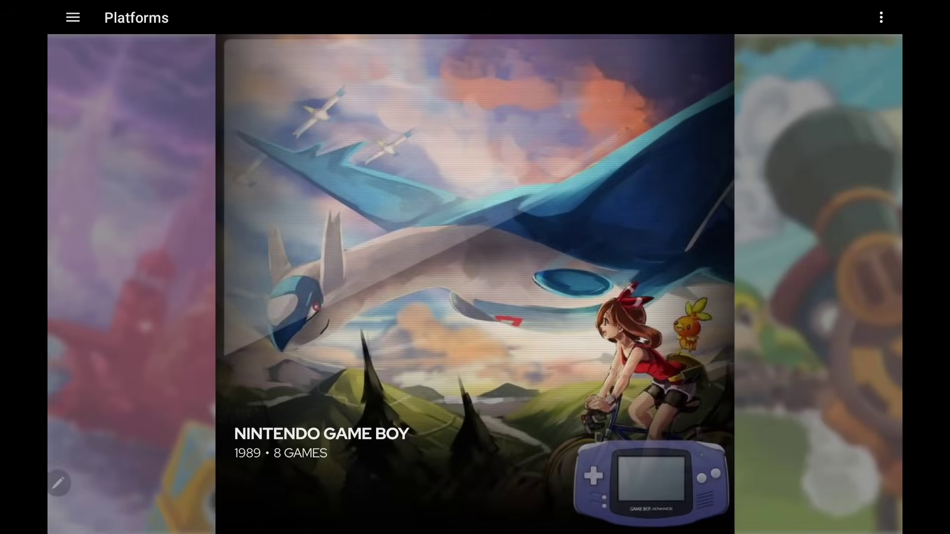
pyautogui.press('Left')
pyautogui.press('Left')
pyautogui.press('Left')
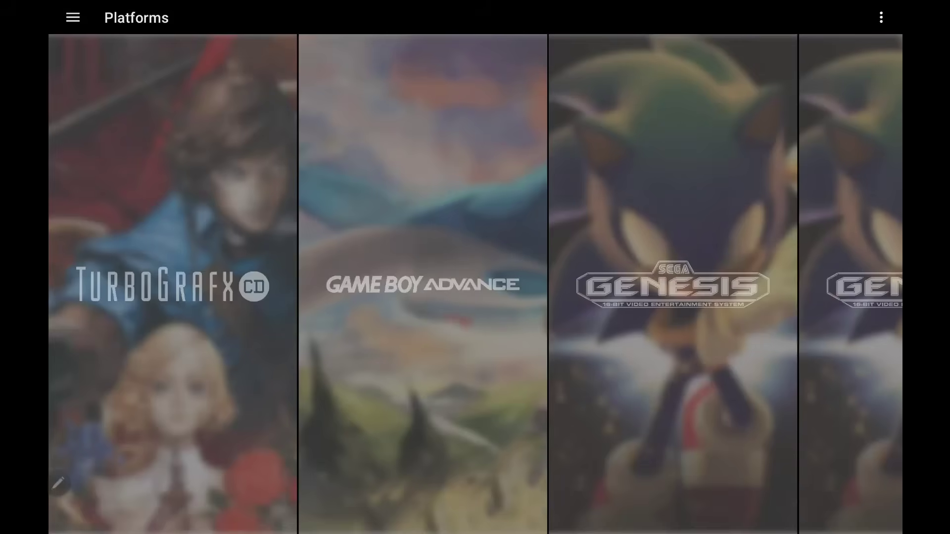
pyautogui.press('Left')
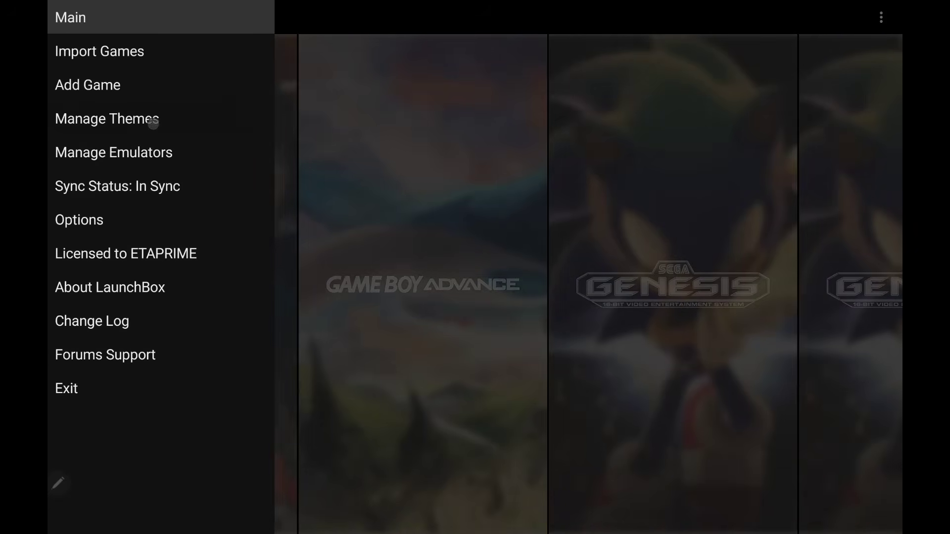
# Open the theme manager and check the theme list's extra options without choosing any
pyautogui.click(152, 122)
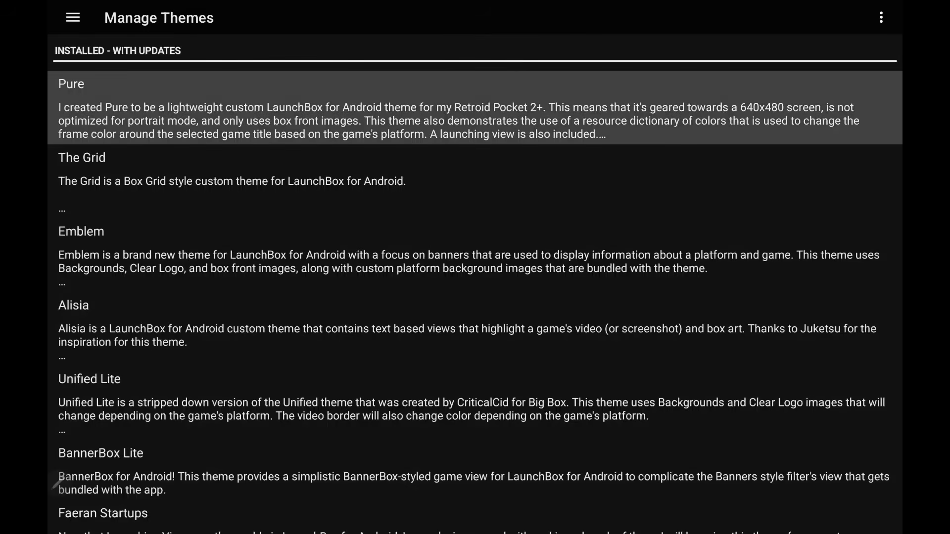
pyautogui.click(881, 18)
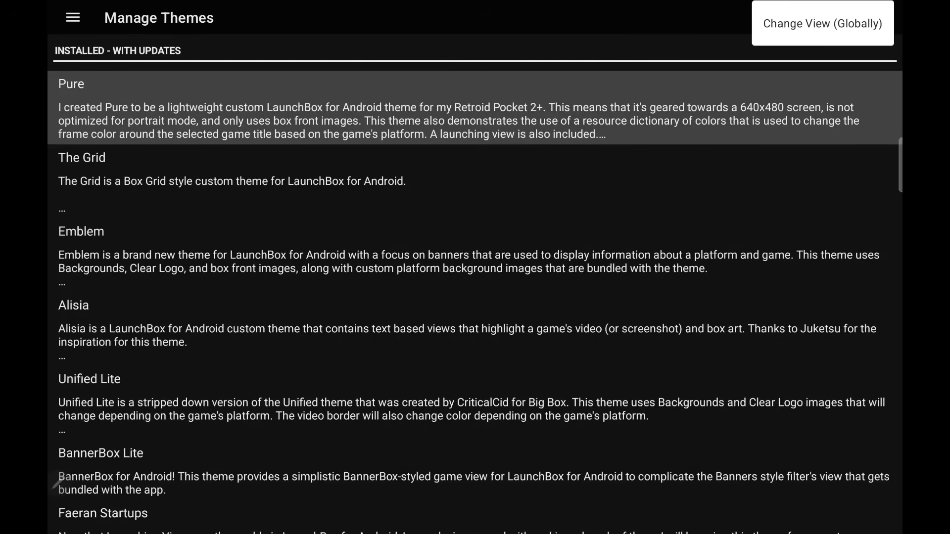
pyautogui.click(679, 21)
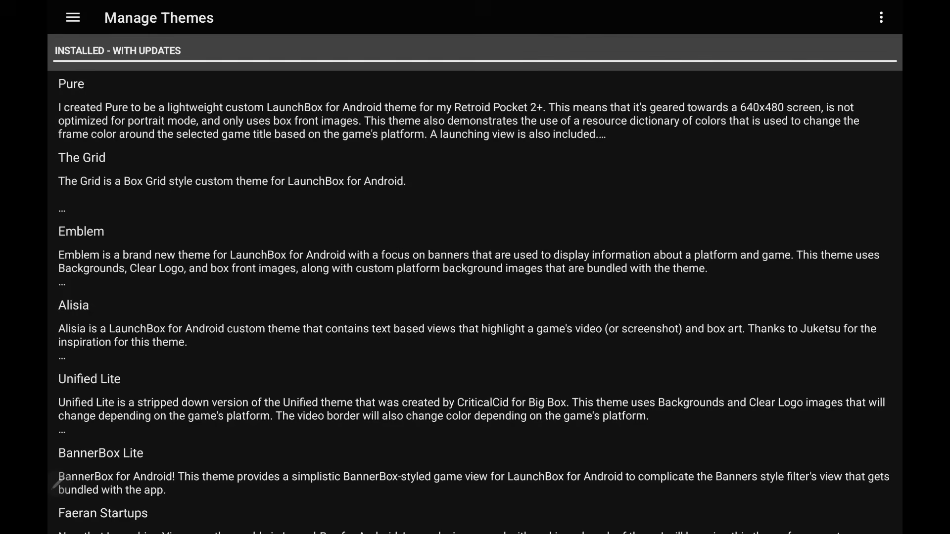
pyautogui.scroll(-3, 475, 296)
pyautogui.scroll(3, 475, 296)
# Update the Pure theme from version 1.11 to 1.2
pyautogui.click(475, 107)
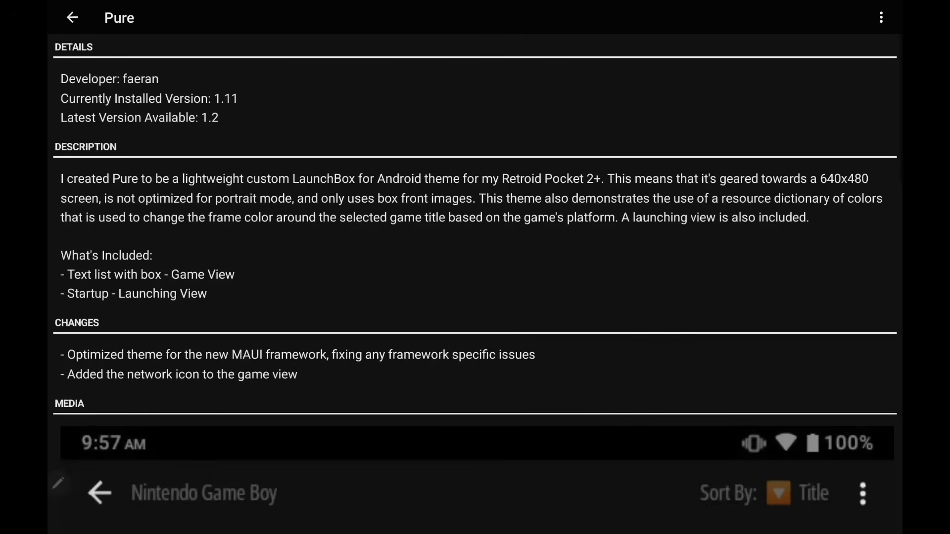
pyautogui.click(881, 18)
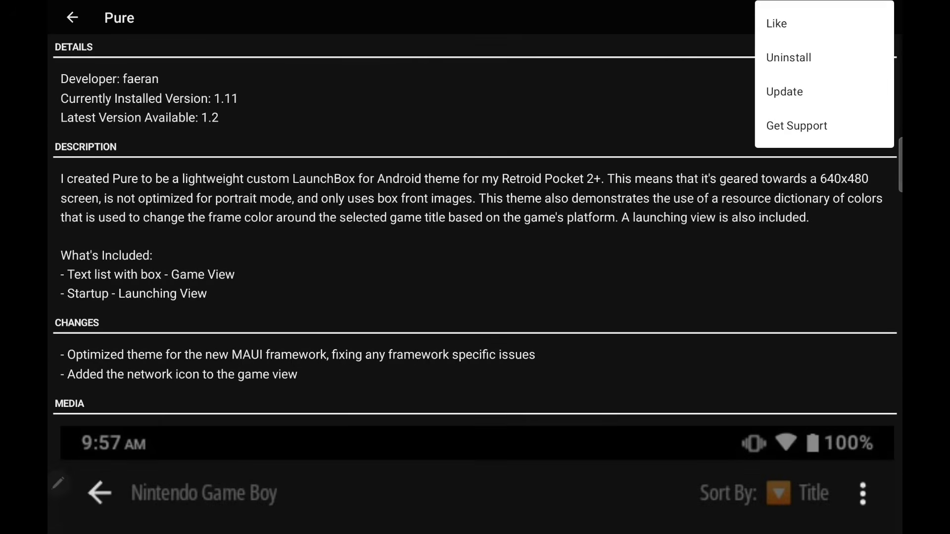
pyautogui.click(785, 91)
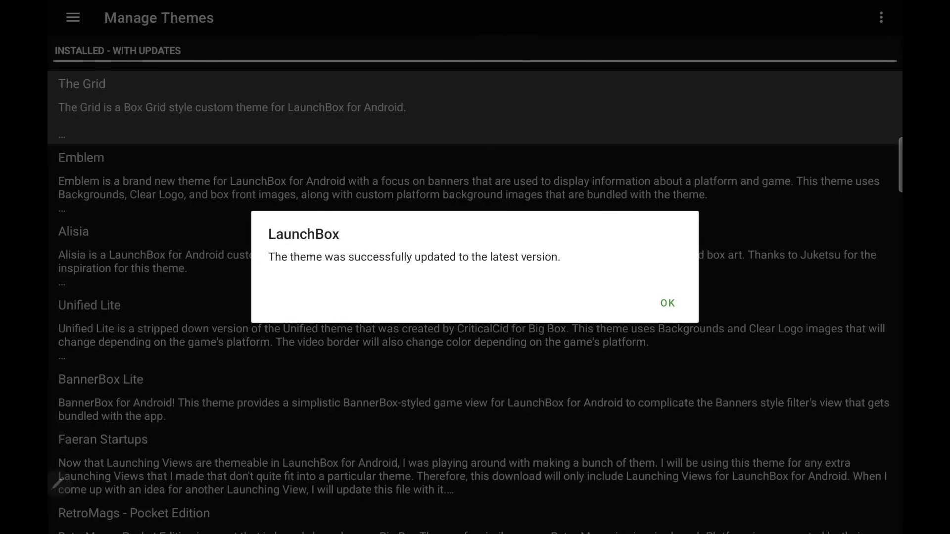
# Dismiss the Pure theme updated message with OK
pyautogui.press('Return')
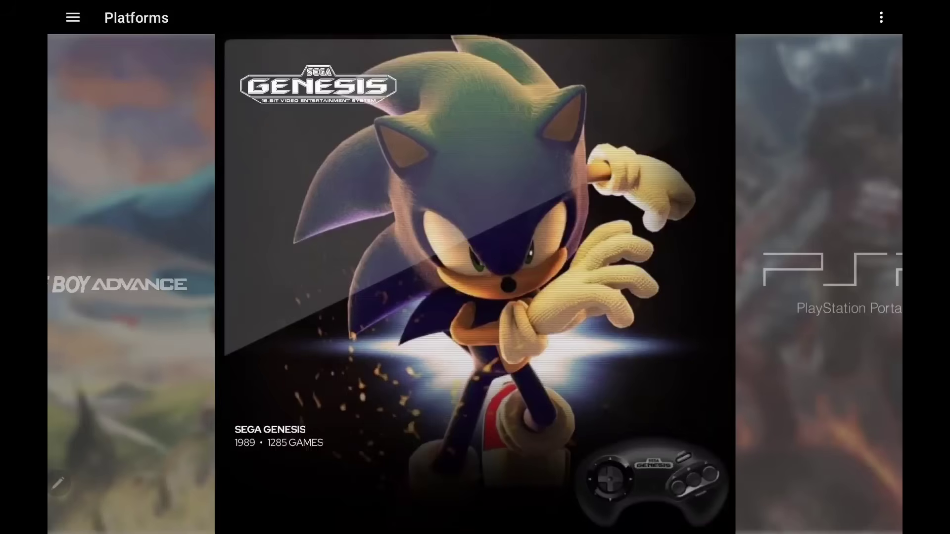
# Go to Import Games from the main navigation menu
pyautogui.press('Escape')
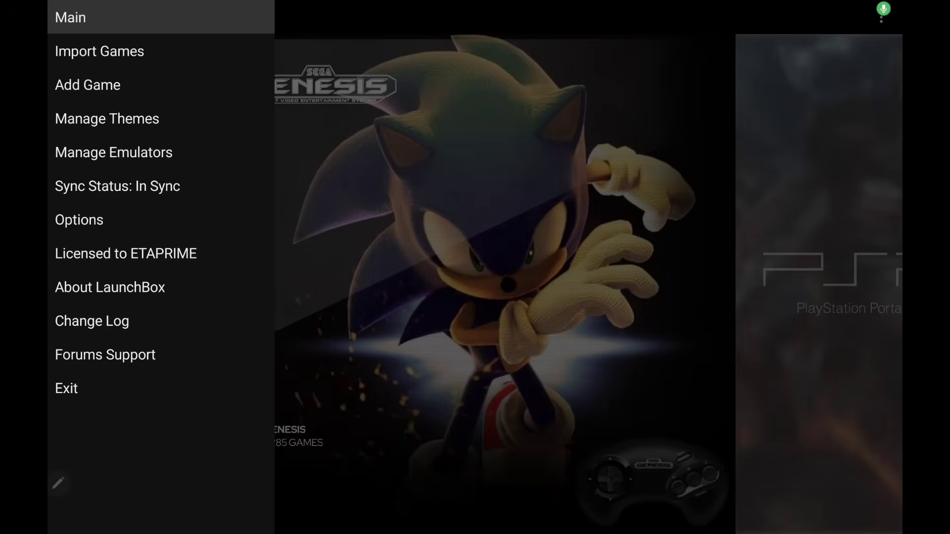
pyautogui.press('Down')
pyautogui.press('Return')
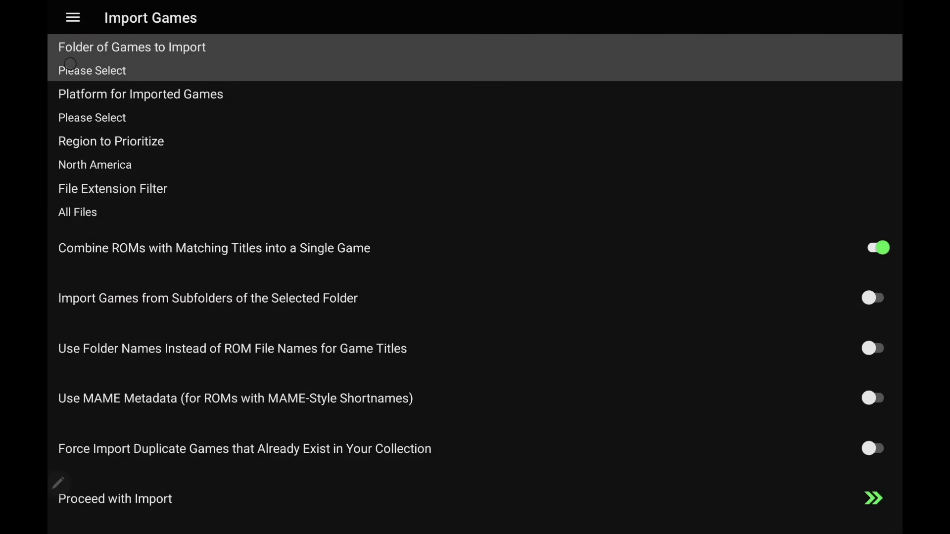
# Choose the PC's Nintendo Game Boy Advance folder on the network share
pyautogui.press('Return')
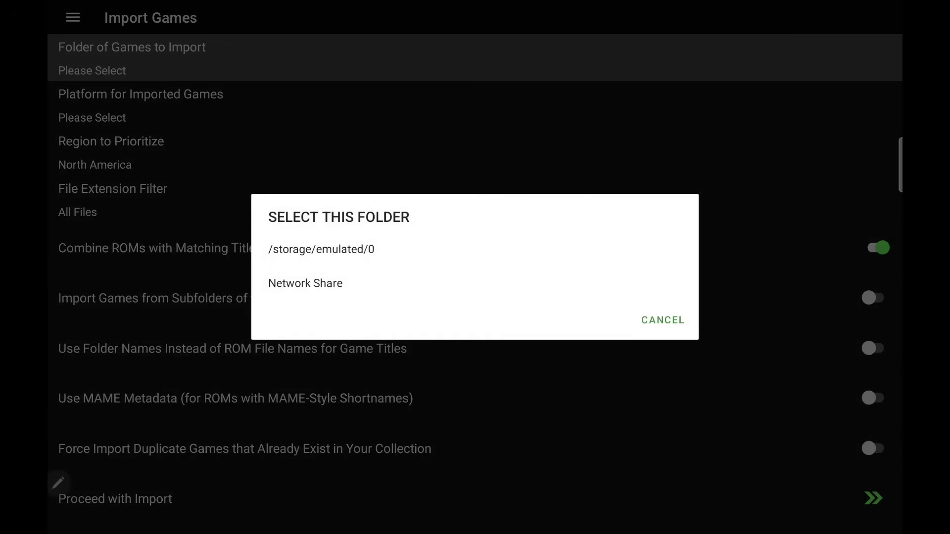
pyautogui.press('Return')
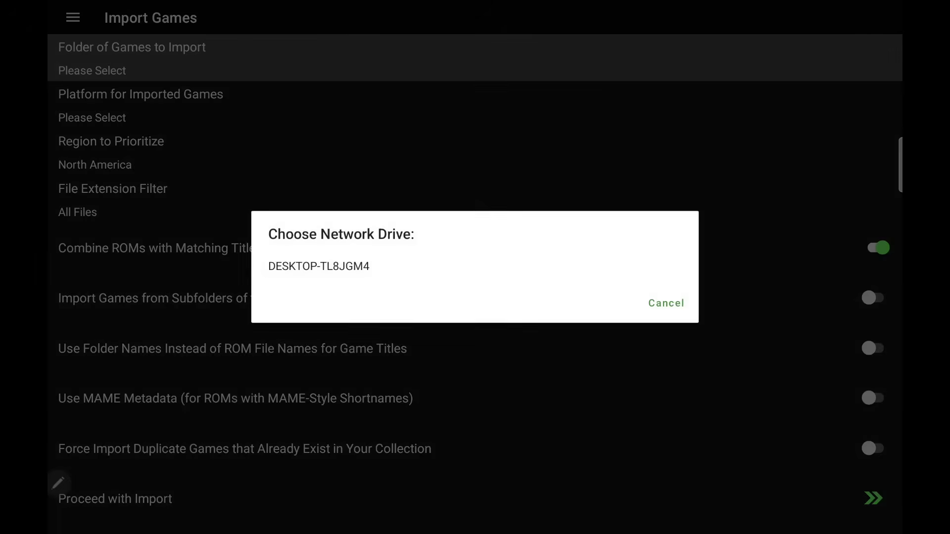
pyautogui.click(445, 267)
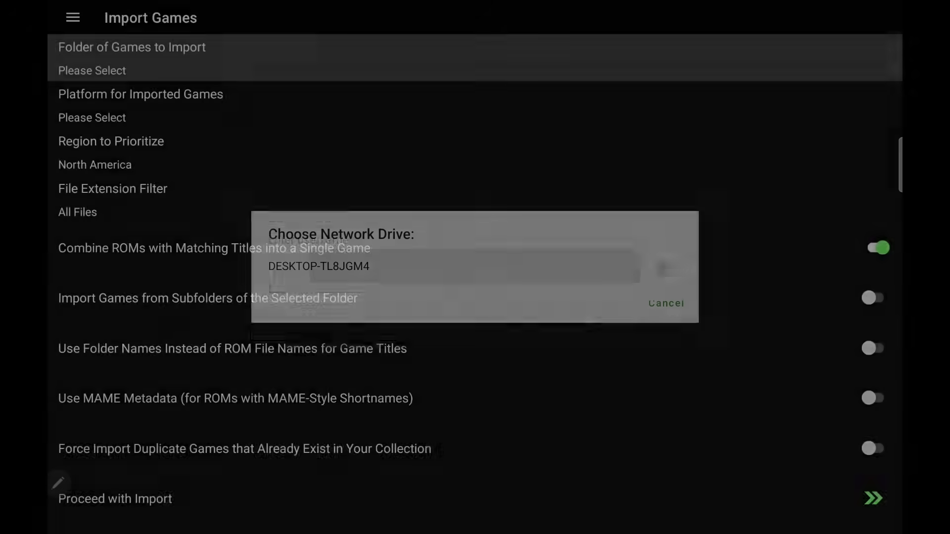
pyautogui.moveTo(589, 445); pyautogui.dragTo(623, 244)
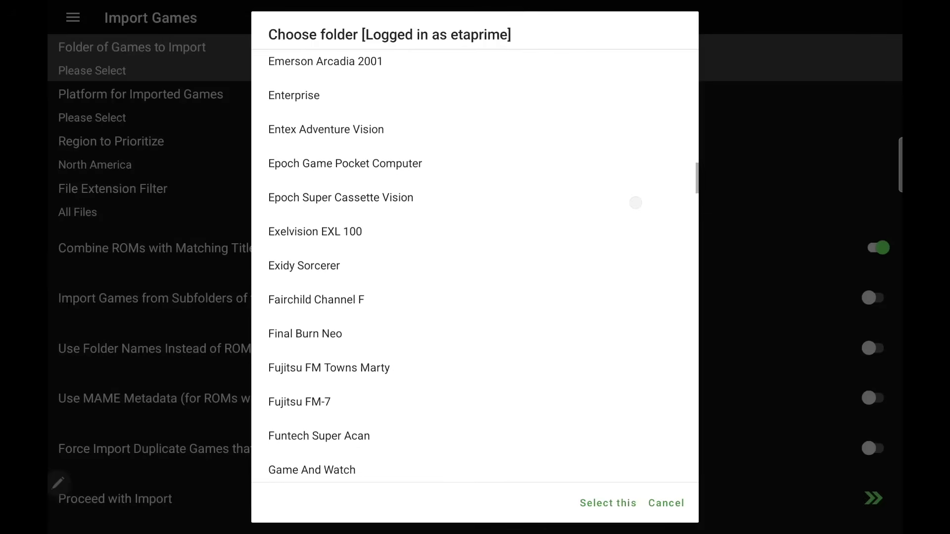
pyautogui.moveTo(604, 397); pyautogui.dragTo(619, 238)
pyautogui.moveTo(598, 416); pyautogui.dragTo(622, 238)
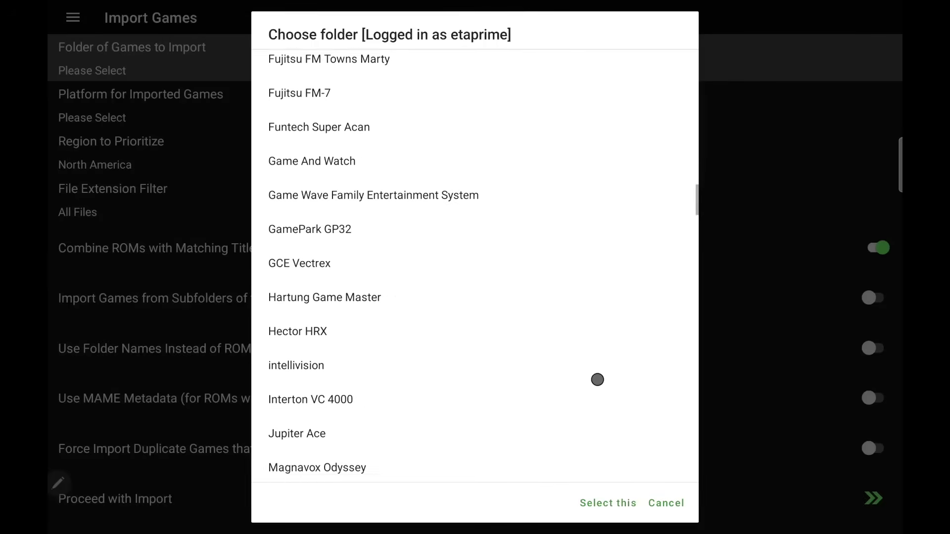
pyautogui.moveTo(609, 371); pyautogui.dragTo(632, 207)
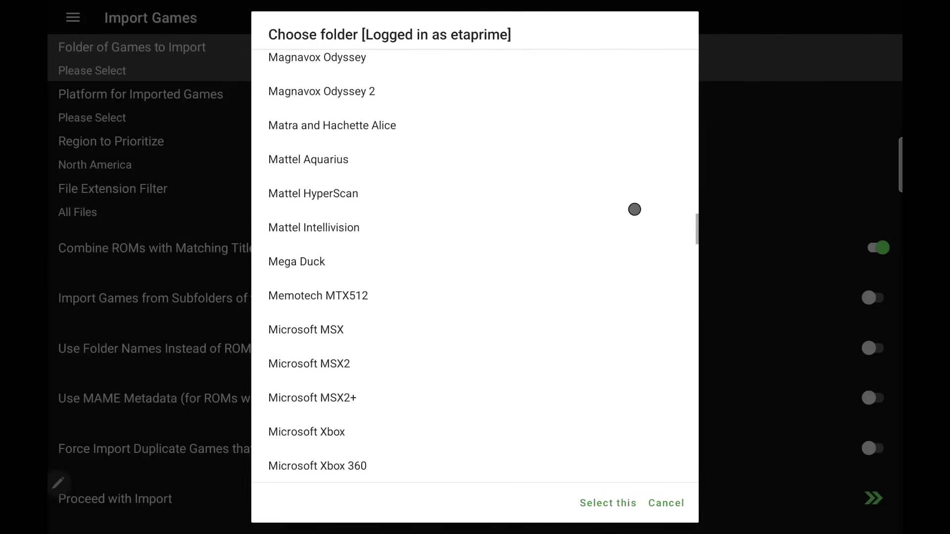
pyautogui.moveTo(605, 469); pyautogui.dragTo(626, 223)
pyautogui.moveTo(597, 446); pyautogui.dragTo(618, 238)
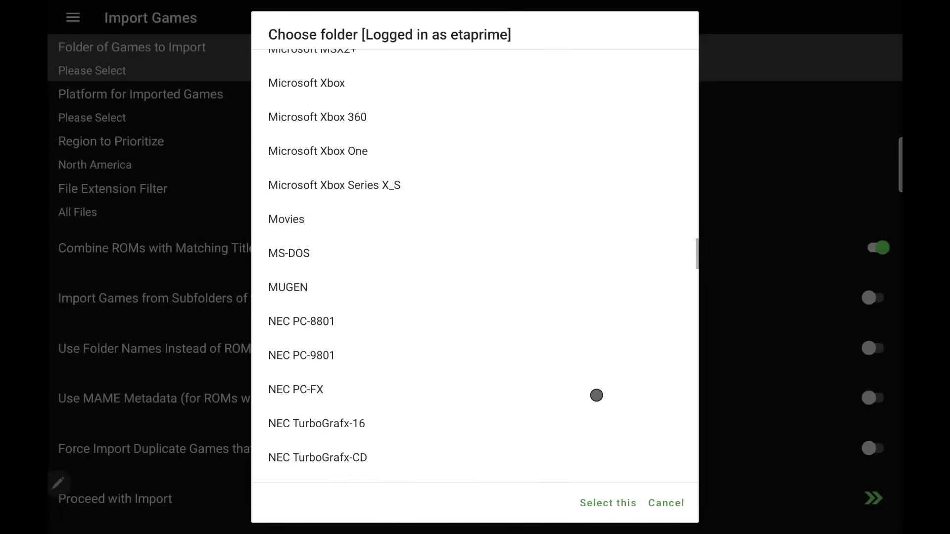
pyautogui.moveTo(603, 445); pyautogui.dragTo(611, 274)
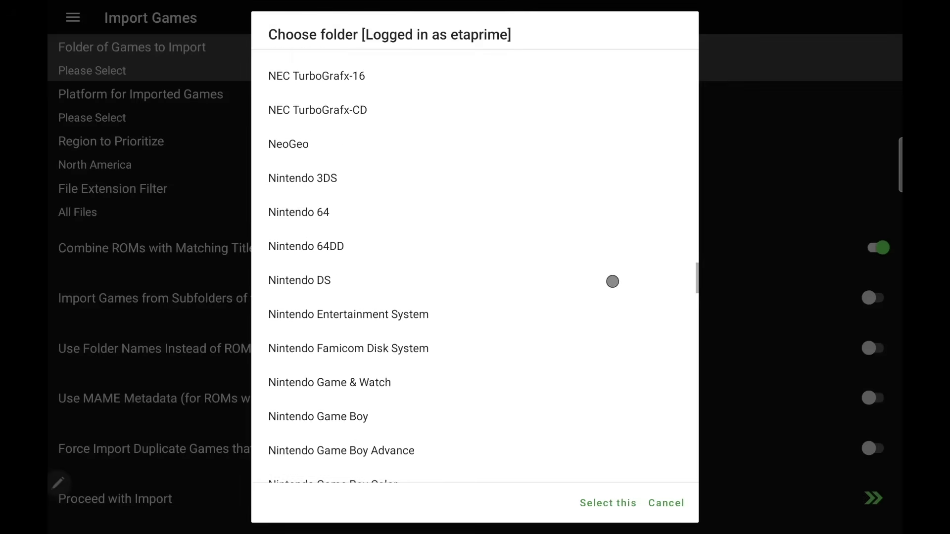
pyautogui.moveTo(610, 416); pyautogui.dragTo(610, 186)
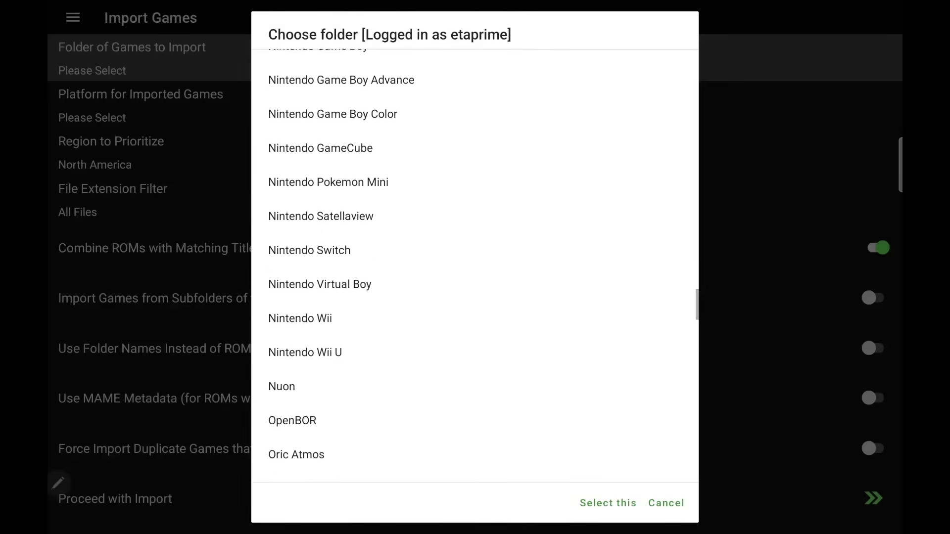
pyautogui.click(607, 503)
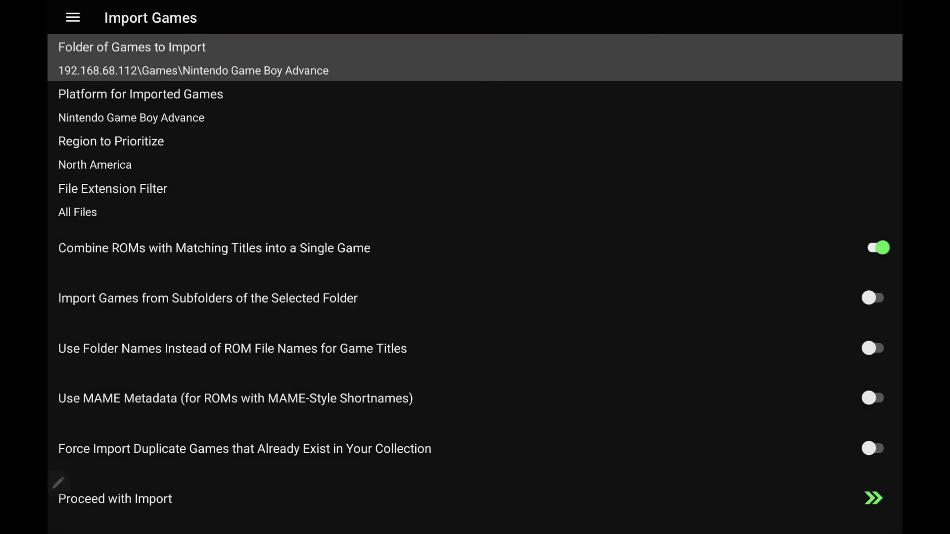
# Import all 1138 found Game Boy Advance files, then browse that platform's games list
pyautogui.click(475, 498)
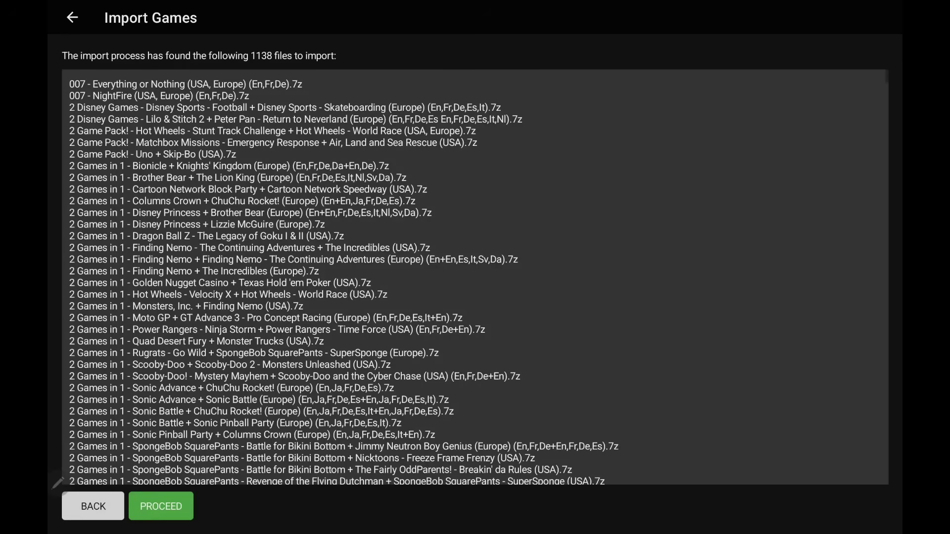
pyautogui.scroll(-5, 475, 297)
pyautogui.click(160, 506)
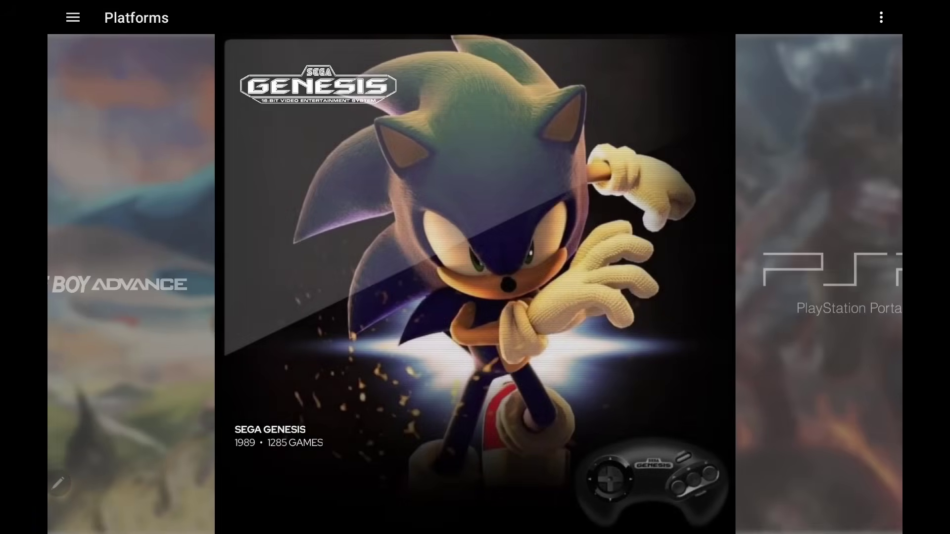
pyautogui.press('Left')
pyautogui.press('Return')
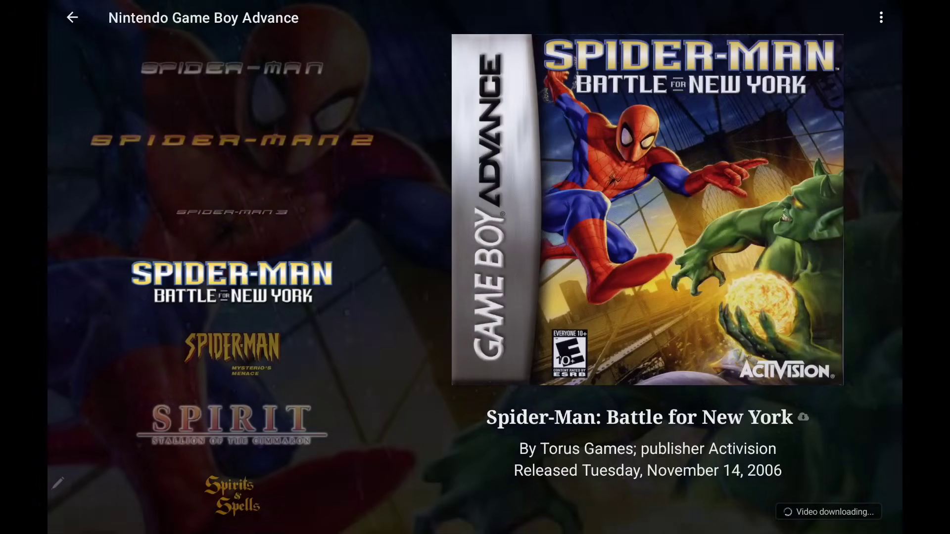
pyautogui.press('Up')
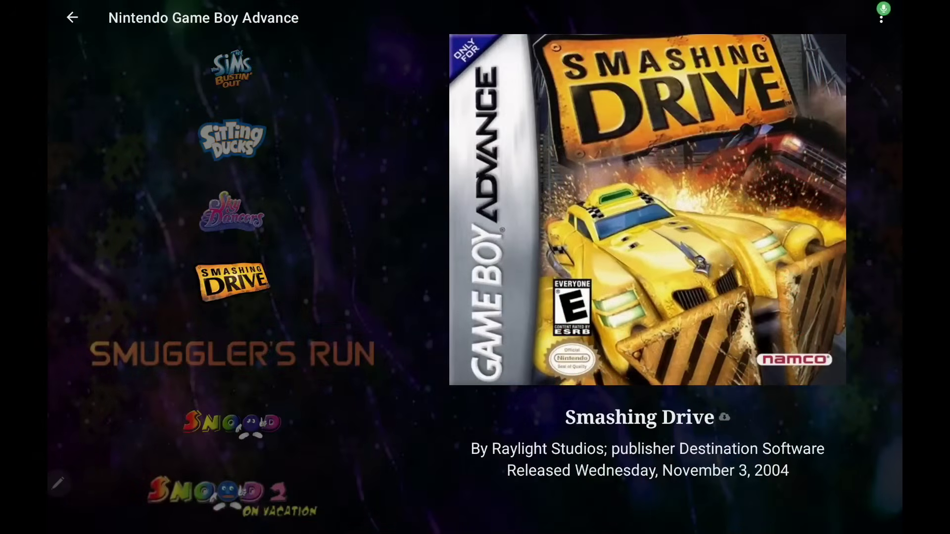
# Choose Download and Play from Smashing Drive's options menu
pyautogui.rightClick(228, 281)
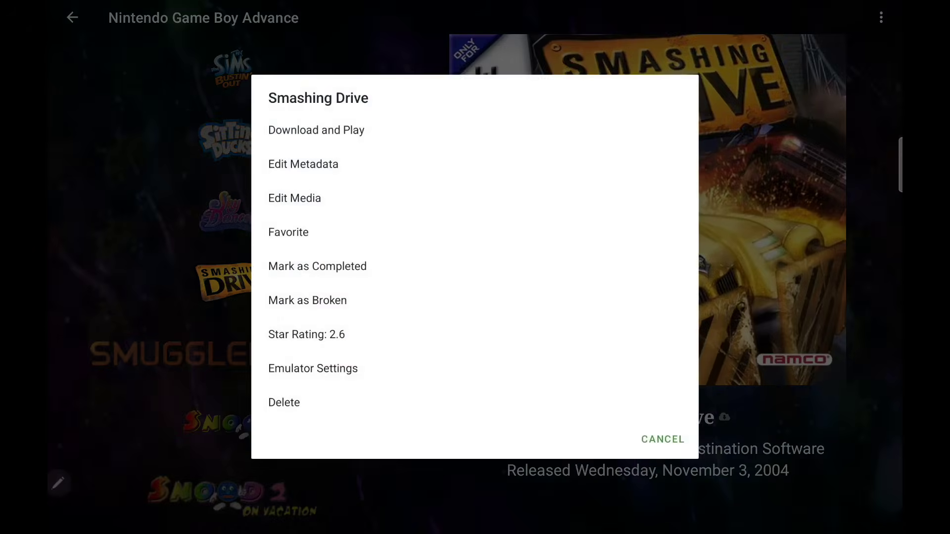
pyautogui.click(641, 119)
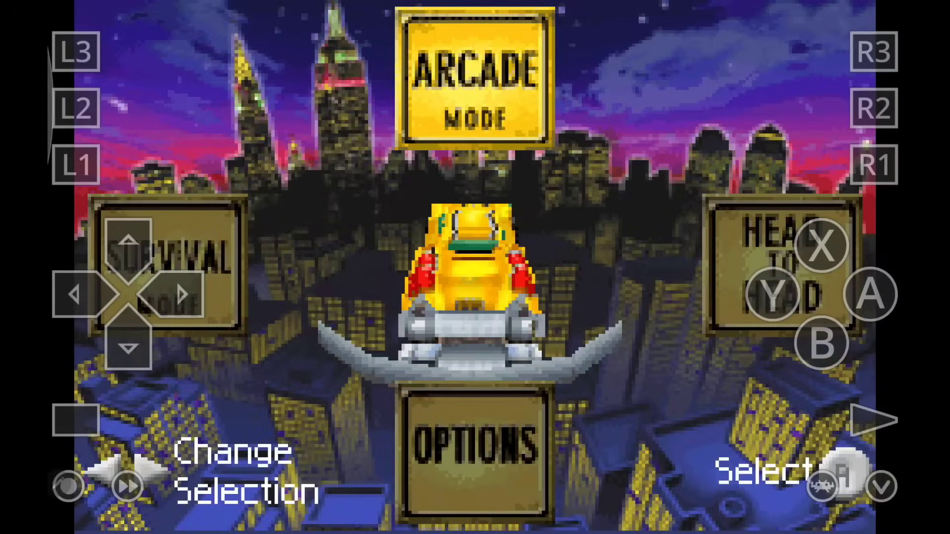
# Start Smashing Drive's Arcade Mode on the Early Bird shift and accelerate the taxi
pyautogui.press('Left')
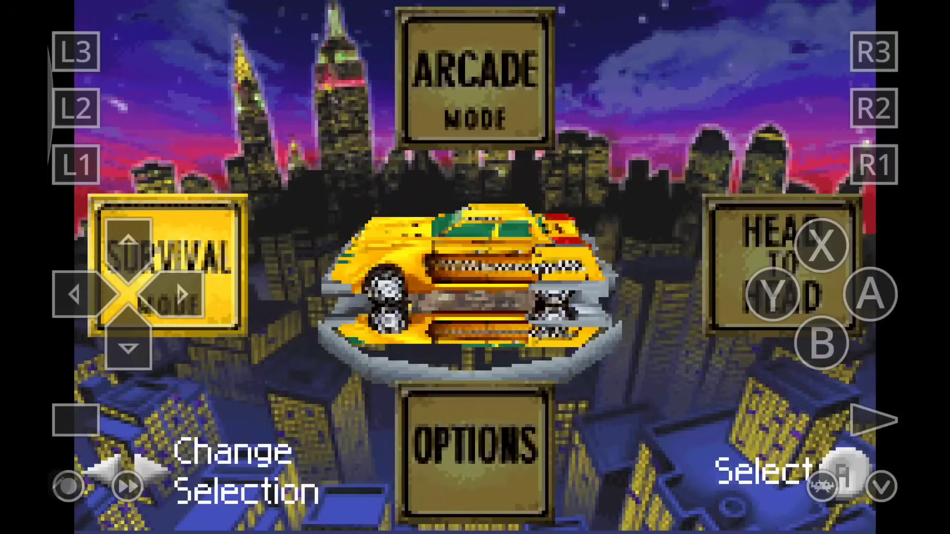
pyautogui.press('Up')
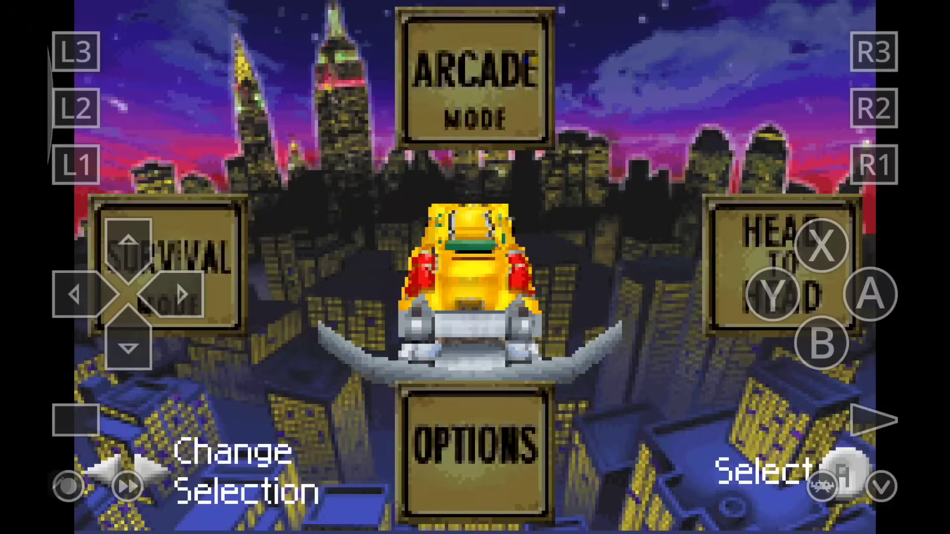
pyautogui.press('Return')
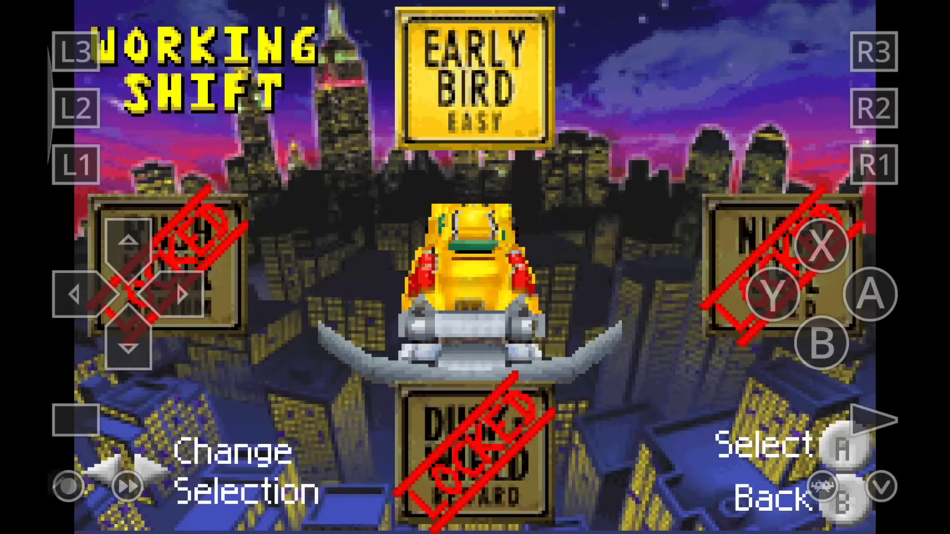
pyautogui.press('Return')
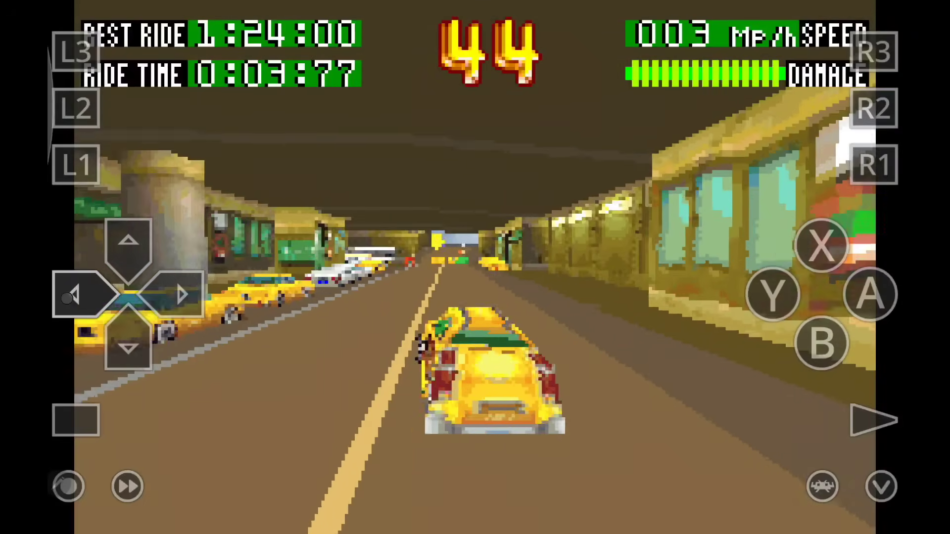
pyautogui.press('x')
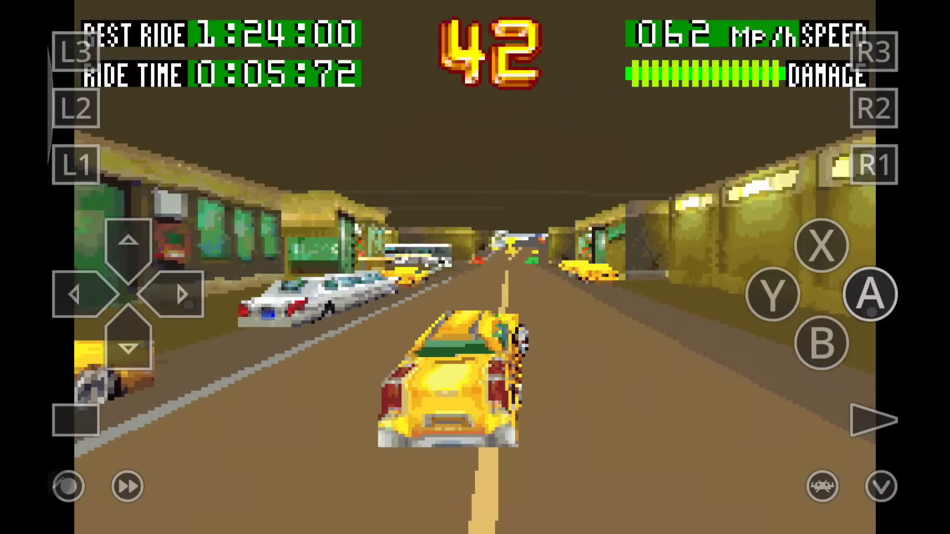